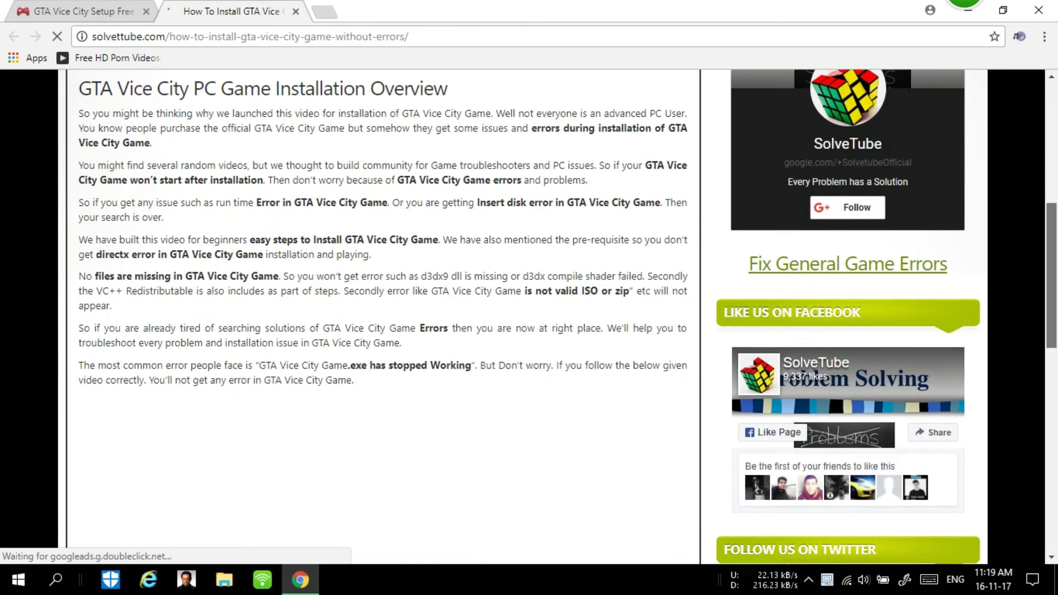
# Start downloading the GTA Vice City game zip from the page's required file links, pausing the transfer and minimizing its window.
pyautogui.scroll(-1, 246, 549)
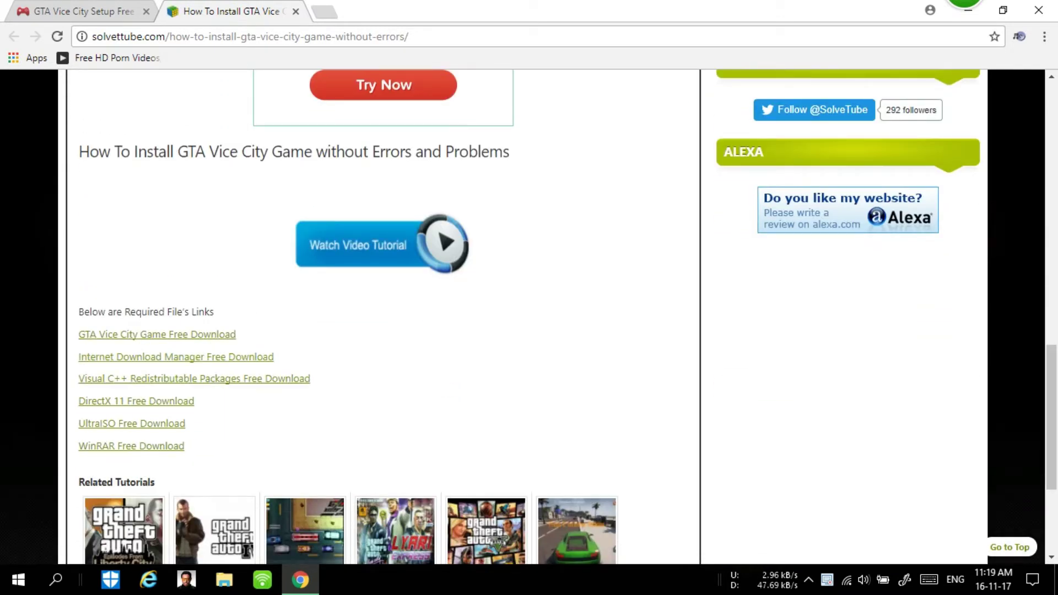
pyautogui.click(157, 335)
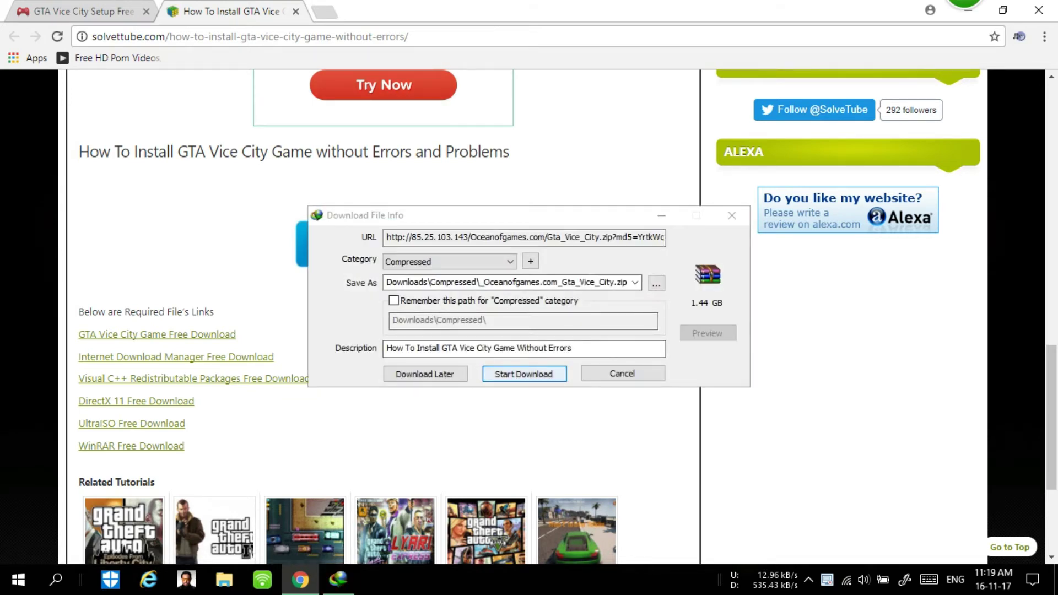
pyautogui.press('Return')
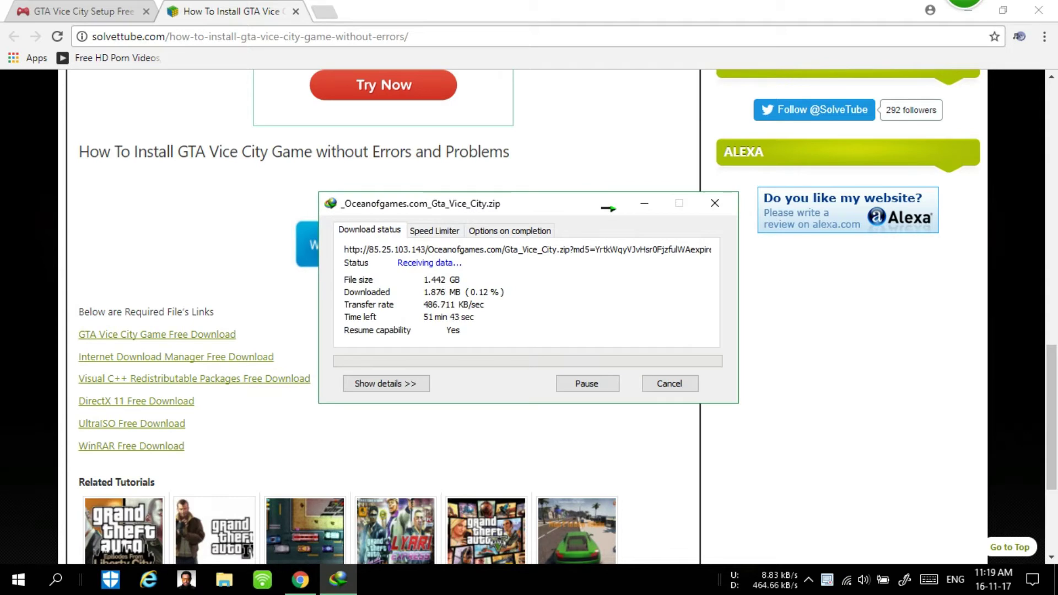
pyautogui.click(587, 383)
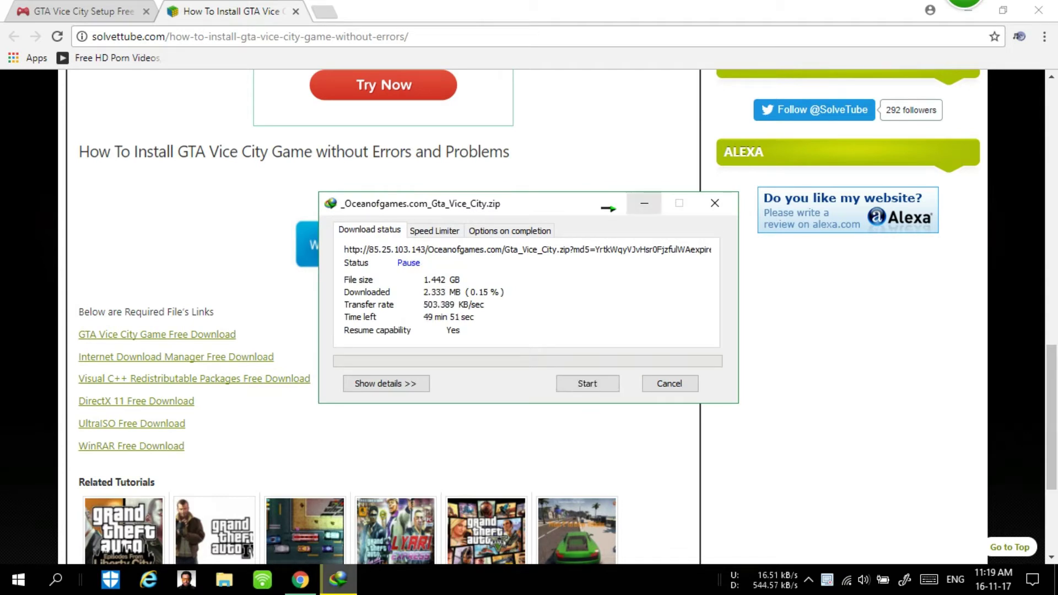
pyautogui.click(644, 204)
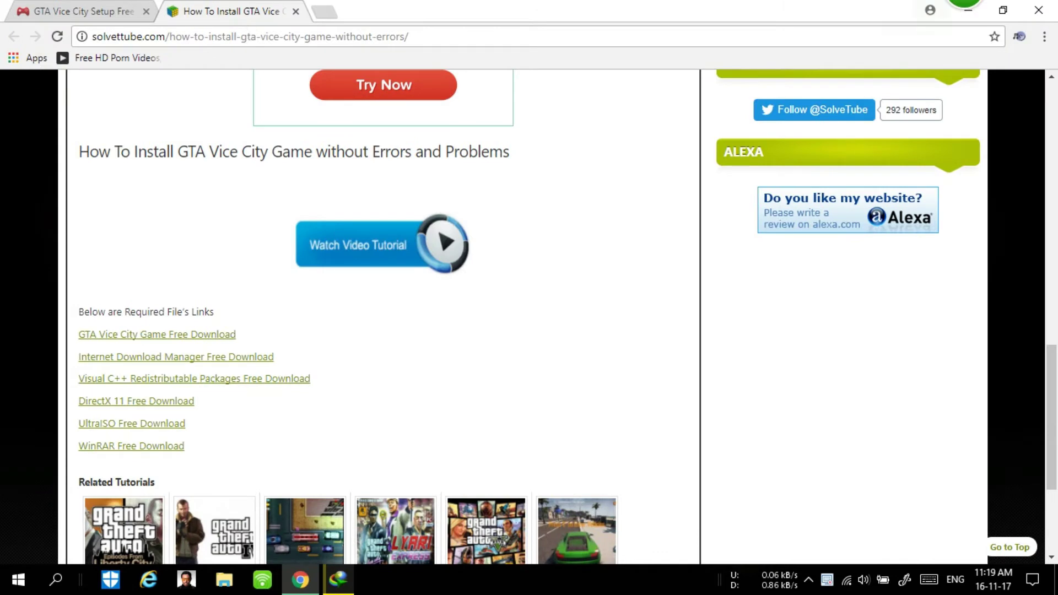
# Go to the desktop and open the Contacts folder inside the personal user folder.
pyautogui.click(968, 10)
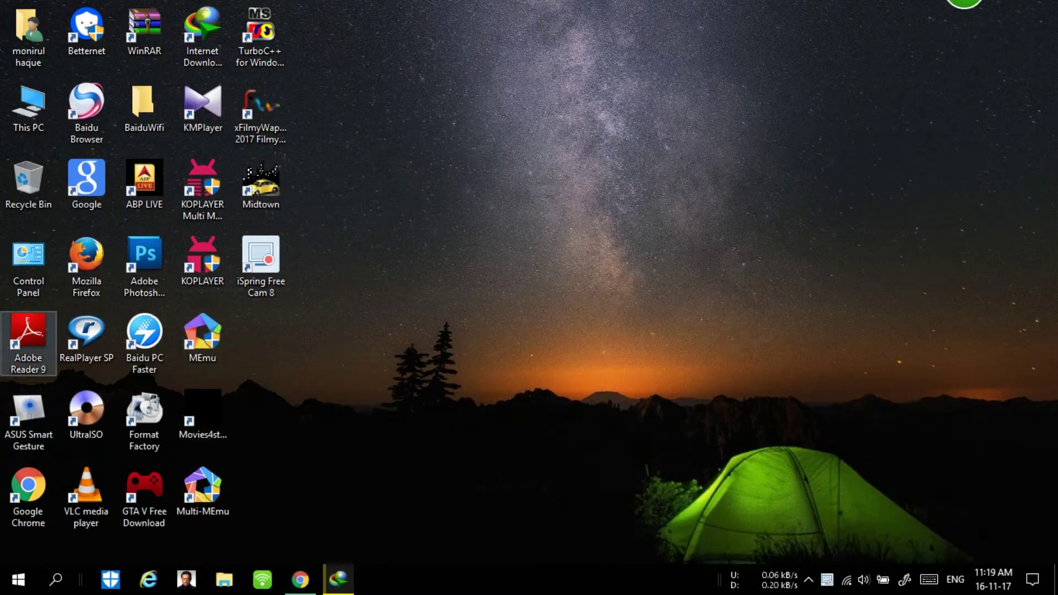
pyautogui.doubleClick(28, 34)
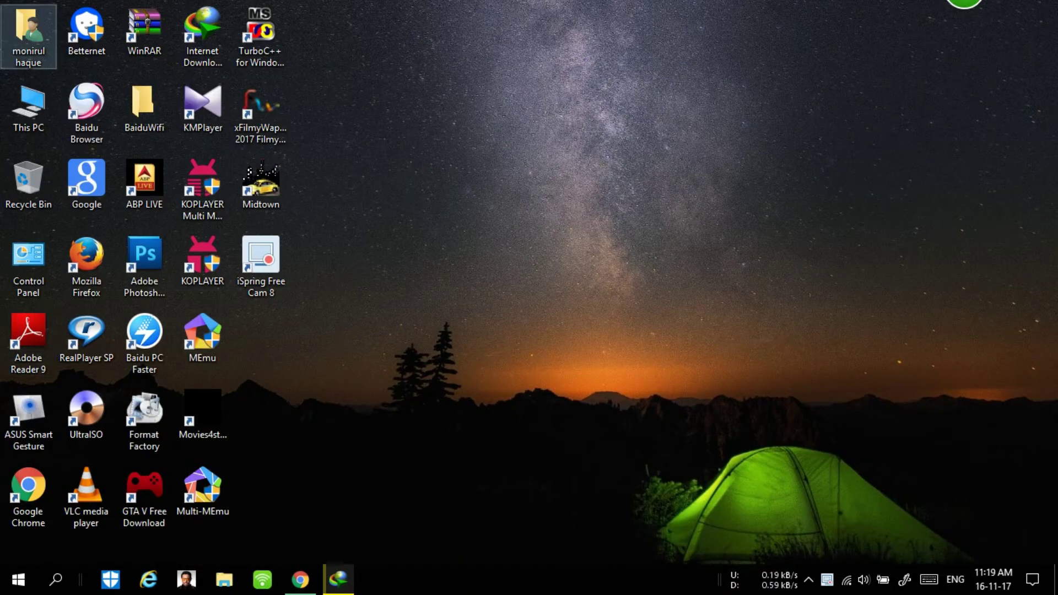
pyautogui.click(719, 62)
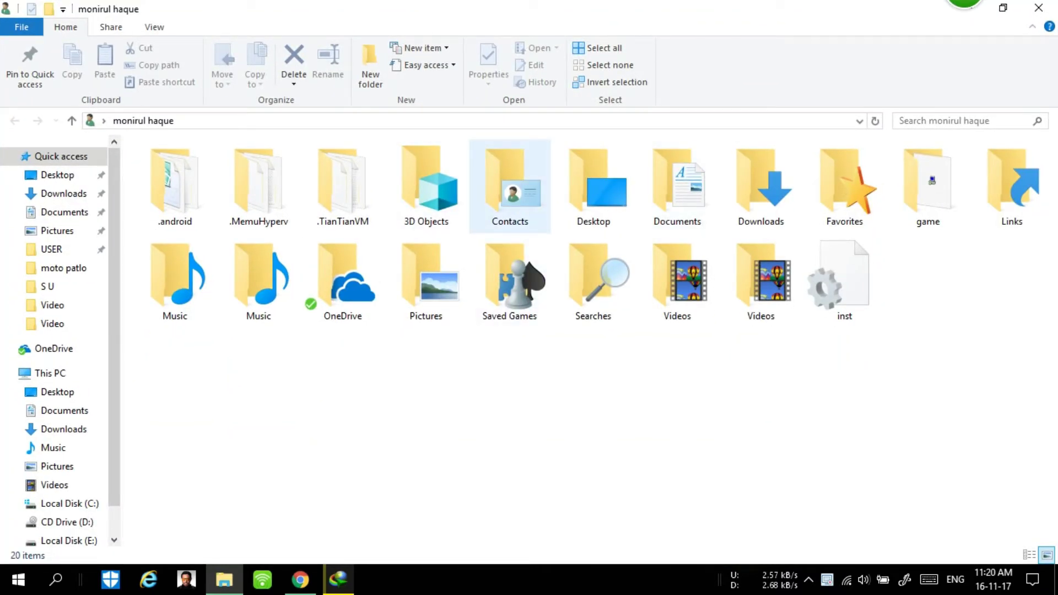
pyautogui.doubleClick(509, 188)
# Extract the _Oceanofgames.com_Gta_Vice_City archive directly into the Contacts folder.
pyautogui.click(247, 104)
pyautogui.rightClick(247, 104)
pyautogui.click(298, 186)
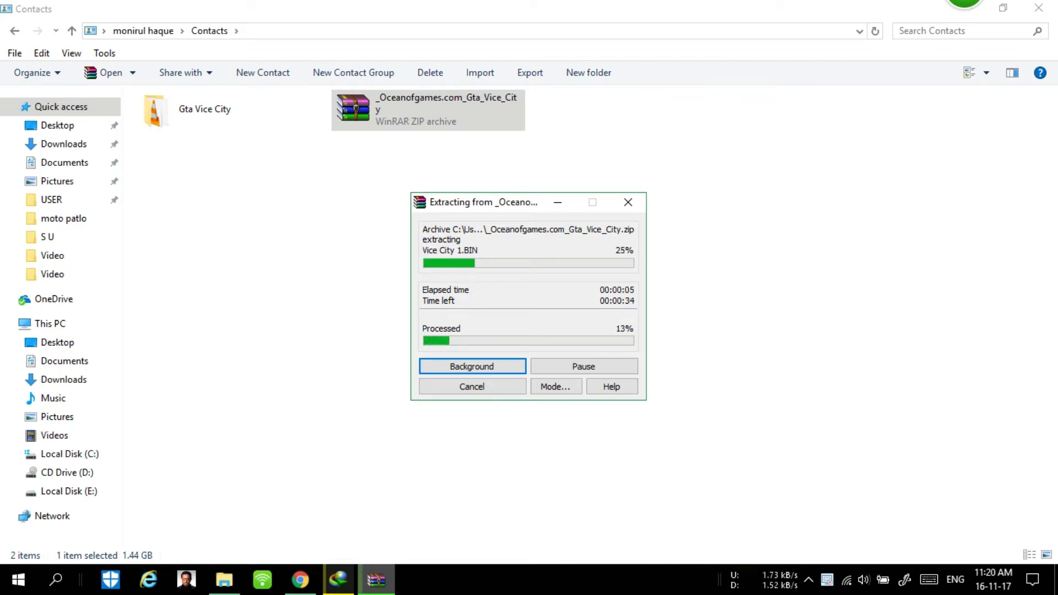
pyautogui.click(472, 366)
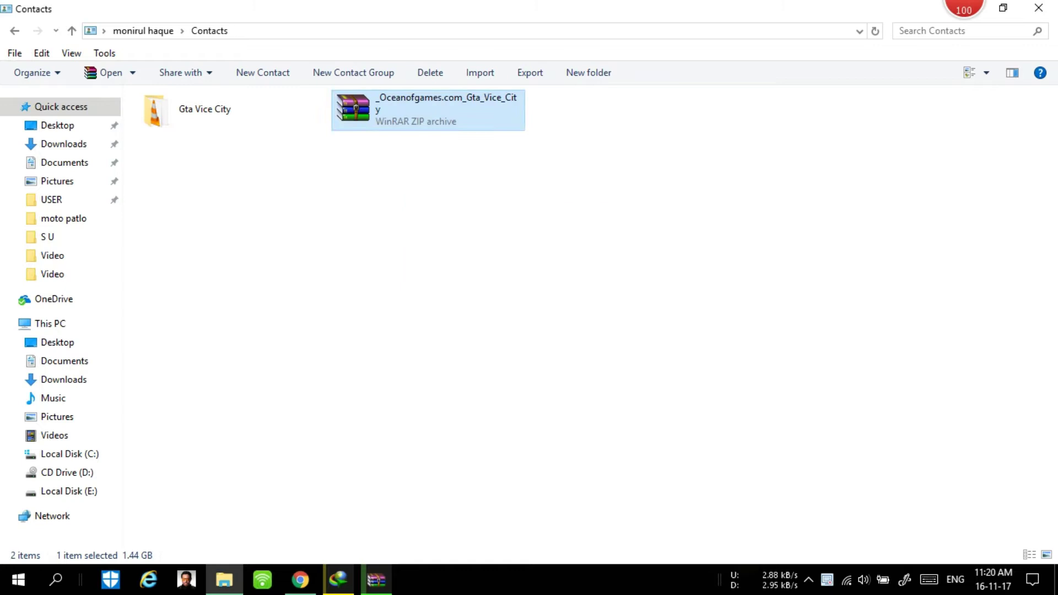
pyautogui.rightClick(406, 108)
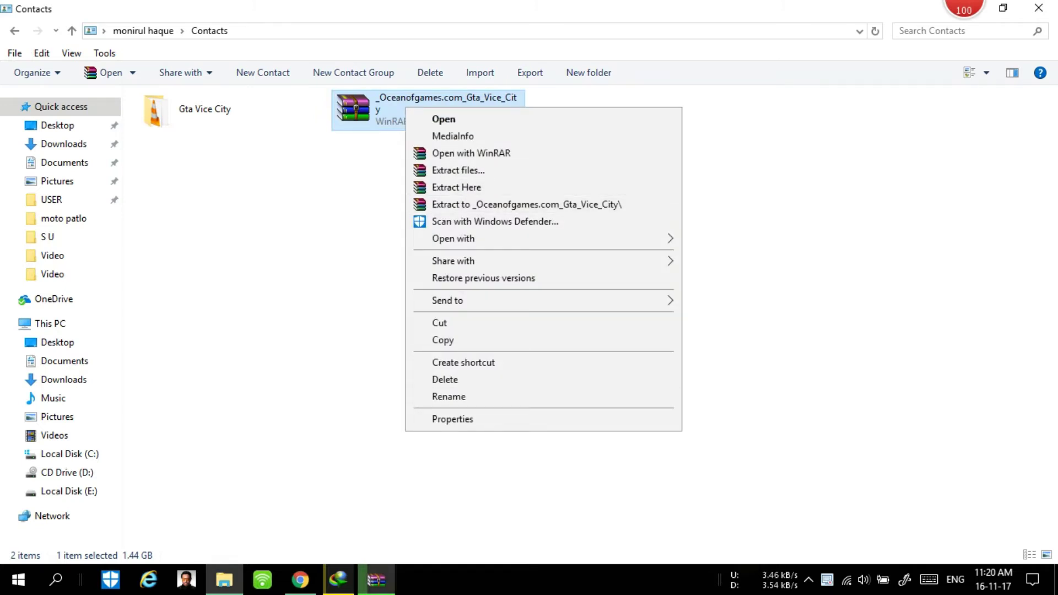
pyautogui.click(377, 579)
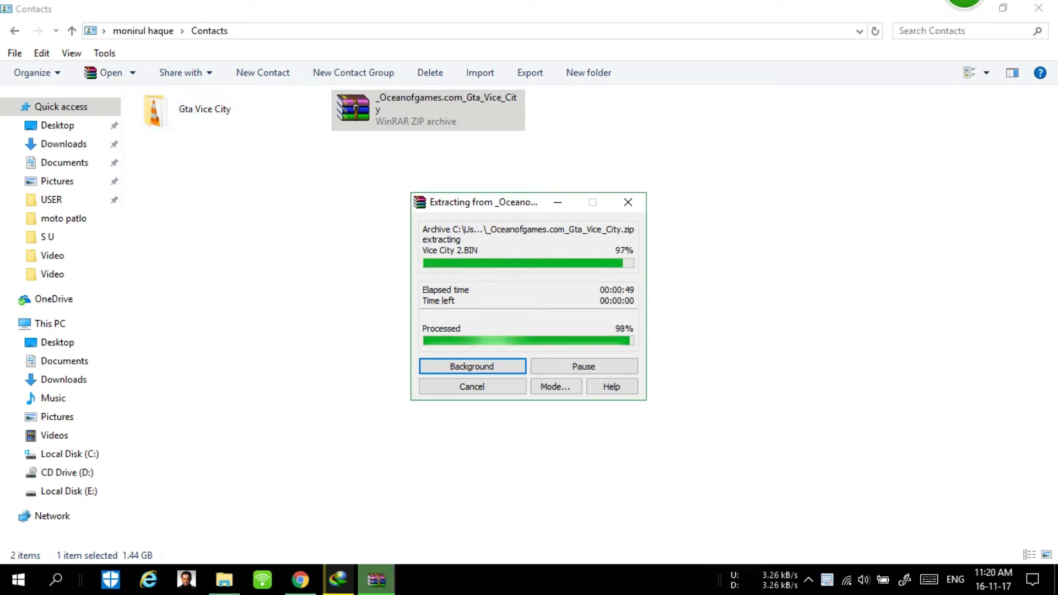
# Open the extracted Gta Vice City folder and read the installation instructions in the Read mee text file.
pyautogui.click(203, 110)
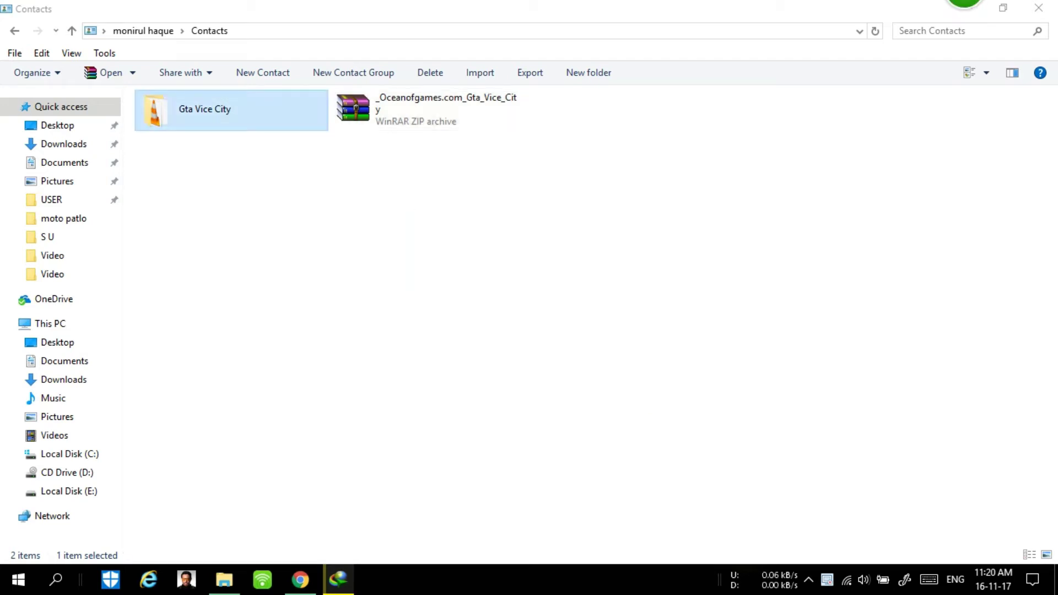
pyautogui.doubleClick(204, 109)
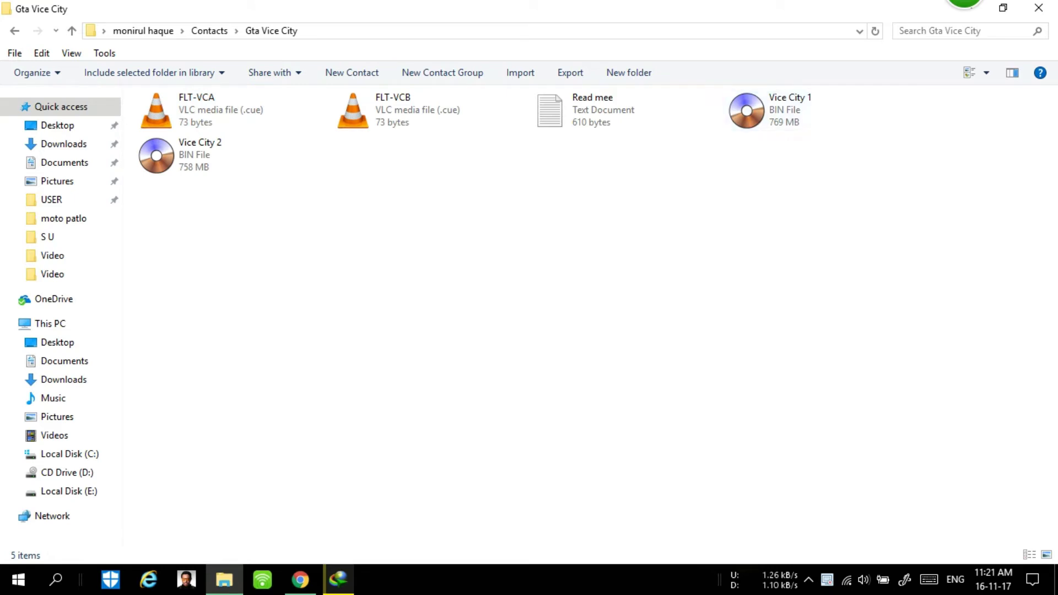
pyautogui.click(592, 110)
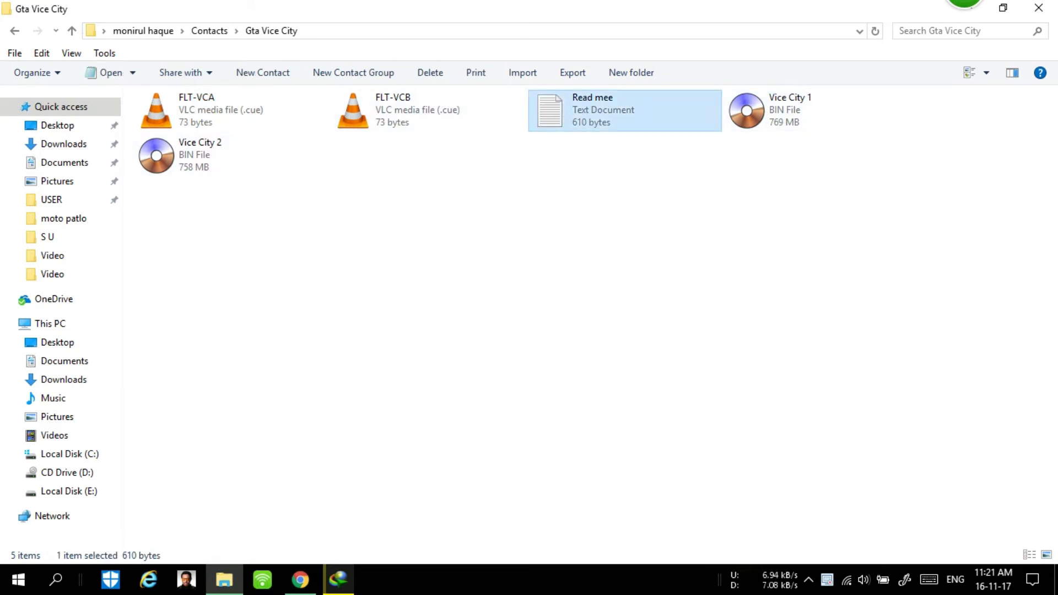
pyautogui.doubleClick(593, 110)
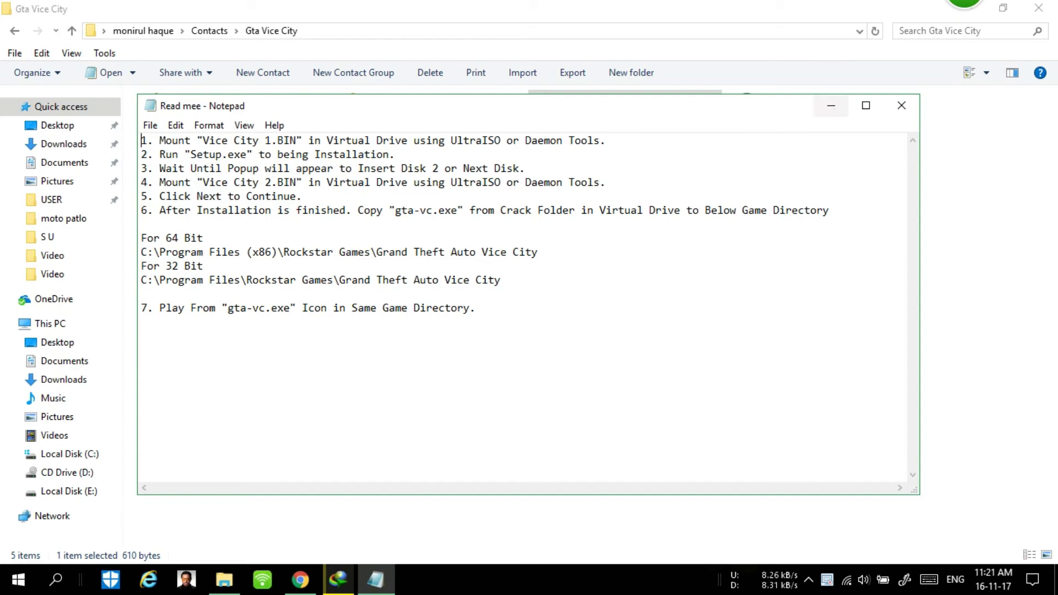
pyautogui.click(901, 105)
# Switch to UltraISO from the desktop and open its dialog for mounting an image to a virtual drive.
pyautogui.press('super+d')
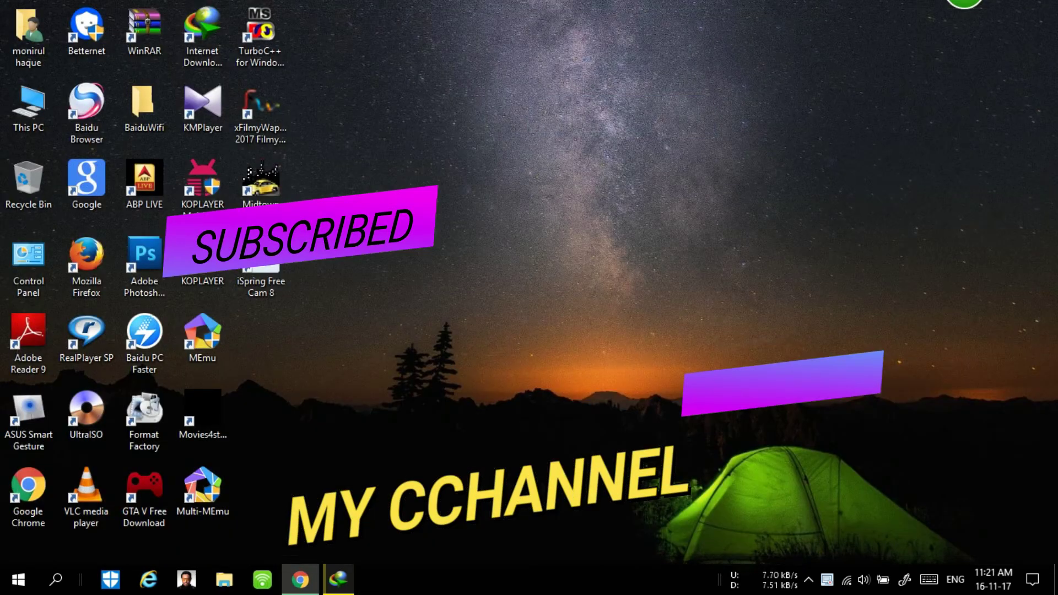
pyautogui.moveTo(86, 413); pyautogui.dragTo(609, 259)
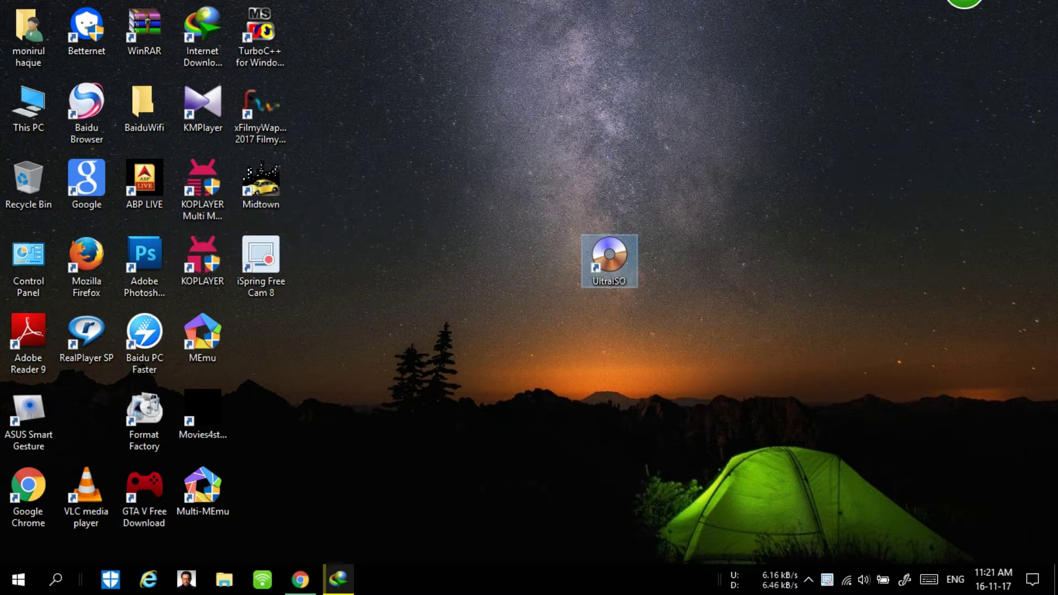
pyautogui.press('Return')
pyautogui.click(360, 95)
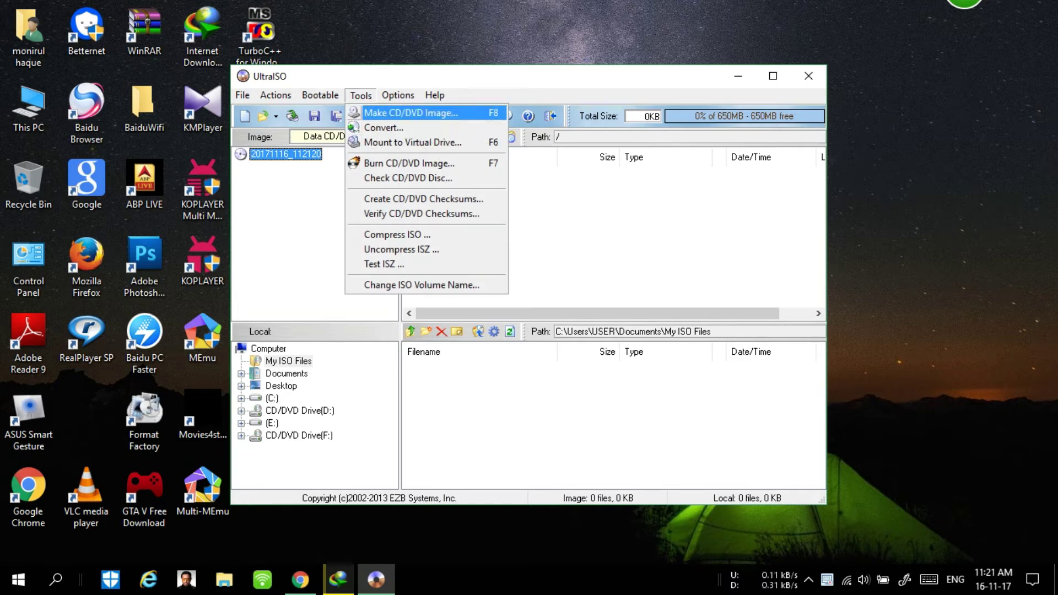
pyautogui.press('Return')
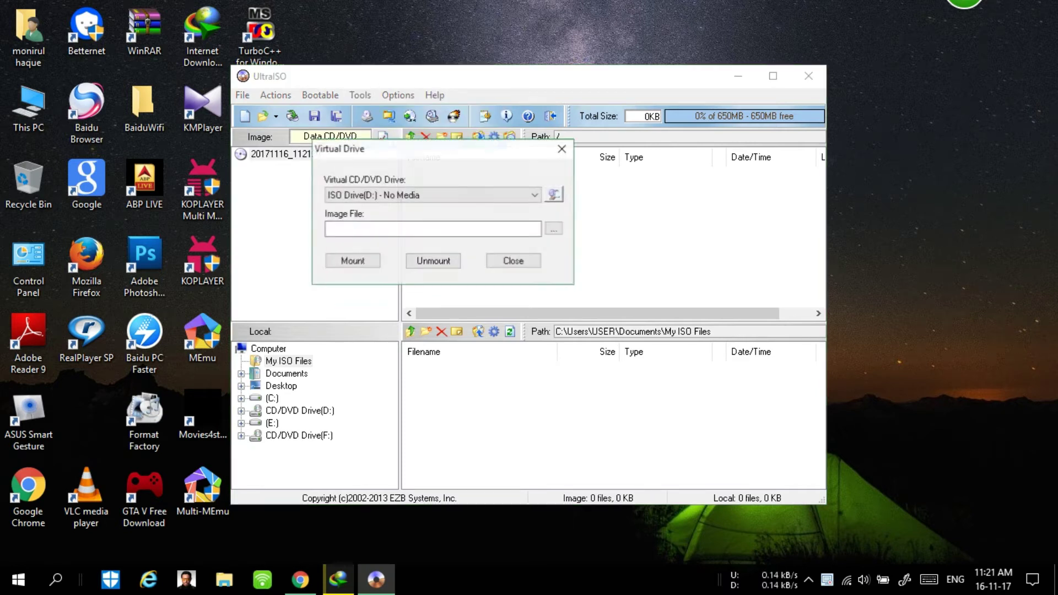
# Mount the Vice City 1 image from the Gta Vice City folder in ISO Drive (D:).
pyautogui.click(554, 228)
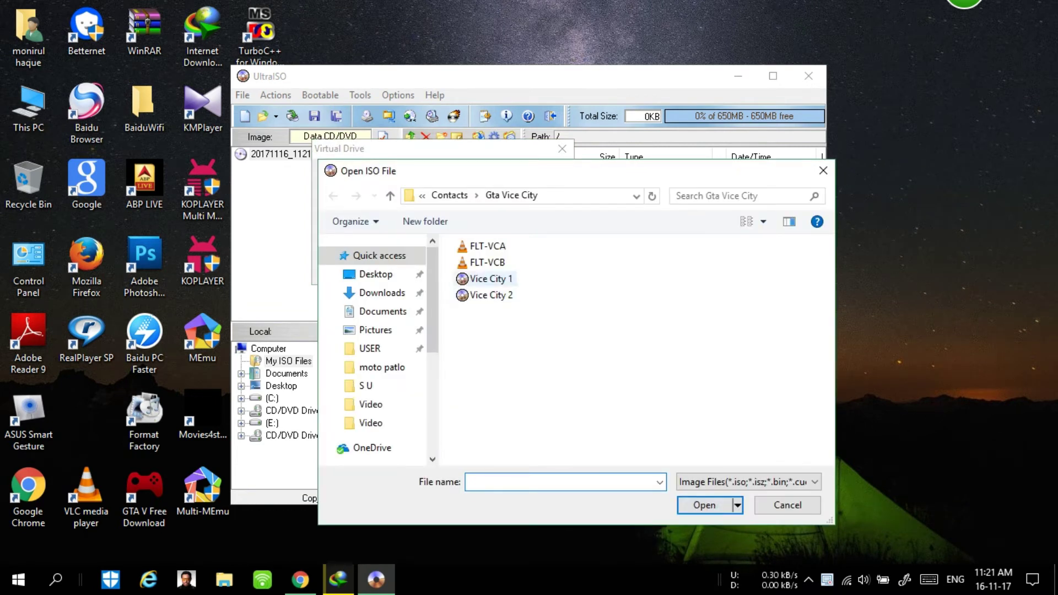
pyautogui.click(490, 279)
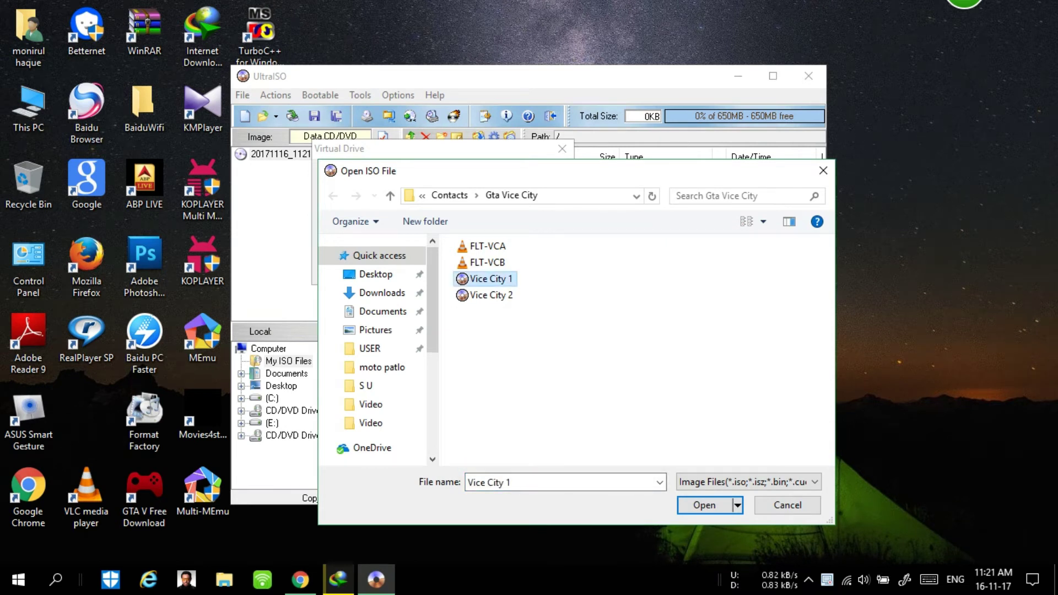
pyautogui.press('Return')
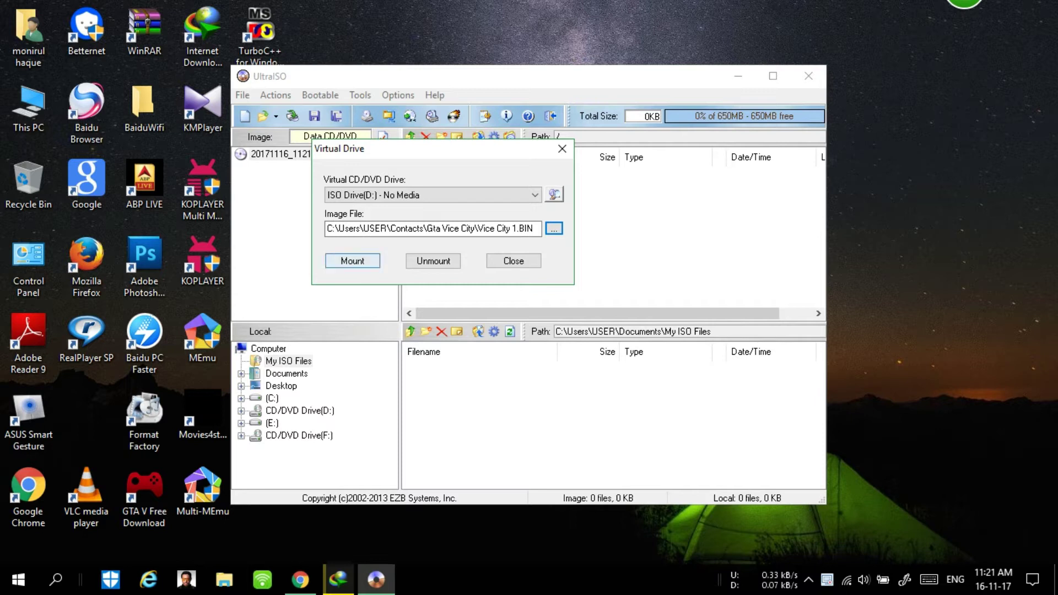
pyautogui.click(353, 260)
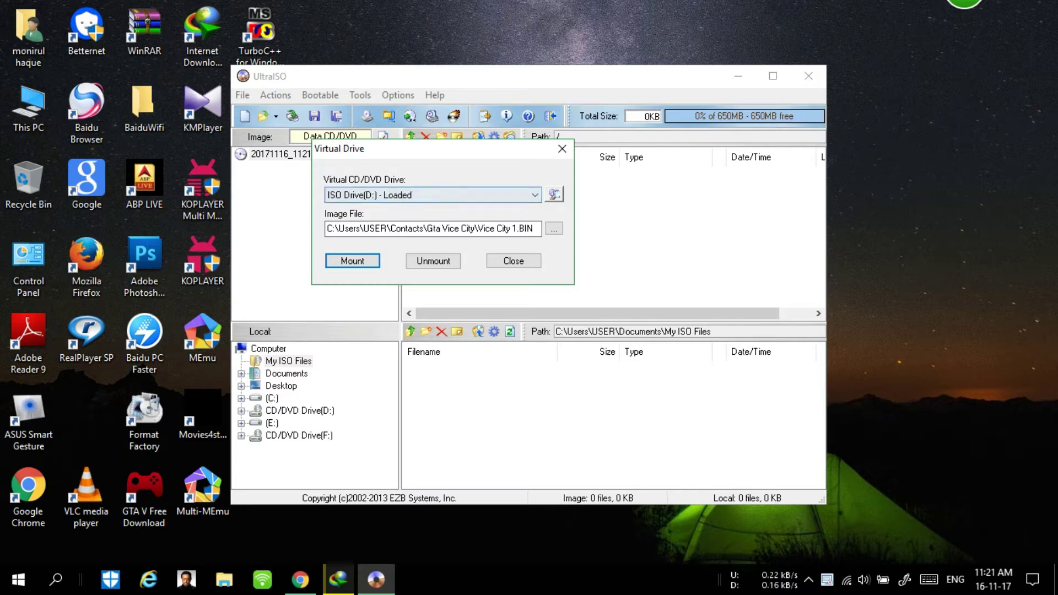
# Open the mounted GTA_Vice_City CD drive (D:) through This PC and run its setup application.
pyautogui.doubleClick(28, 108)
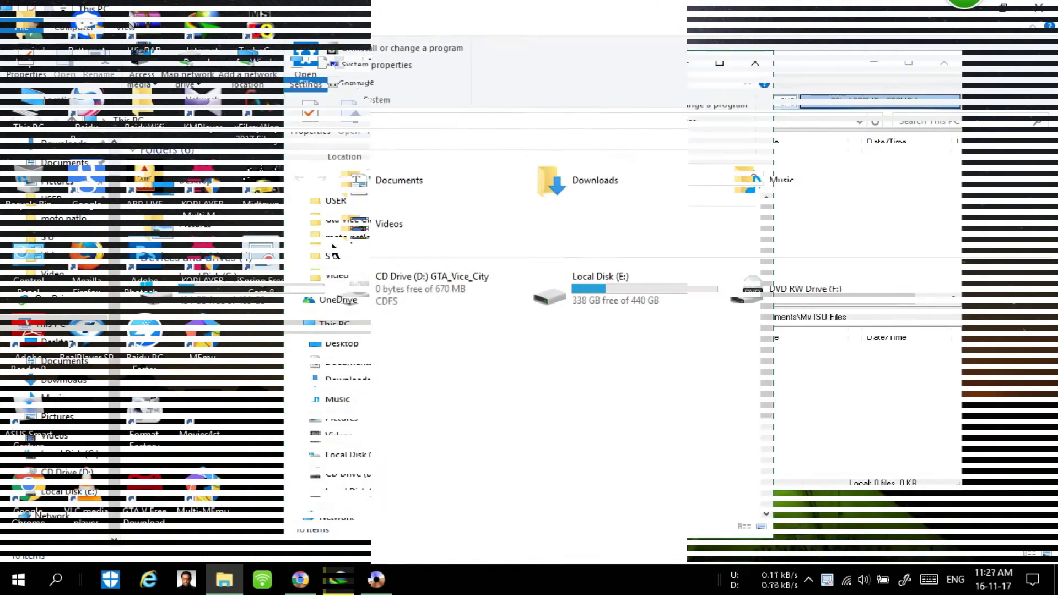
pyautogui.scroll(-3, 633, 264)
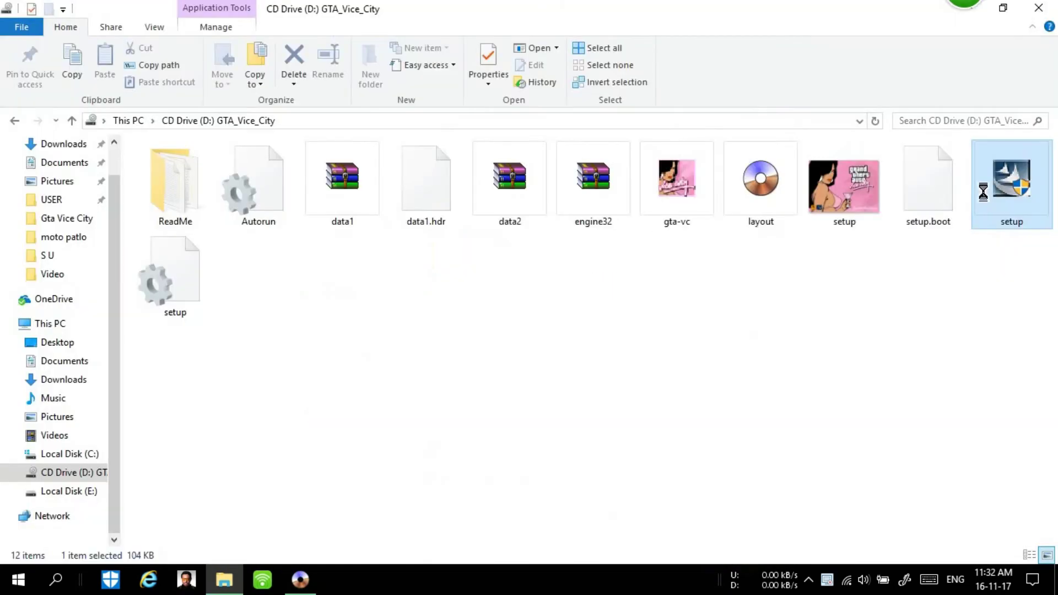
pyautogui.click(451, 448)
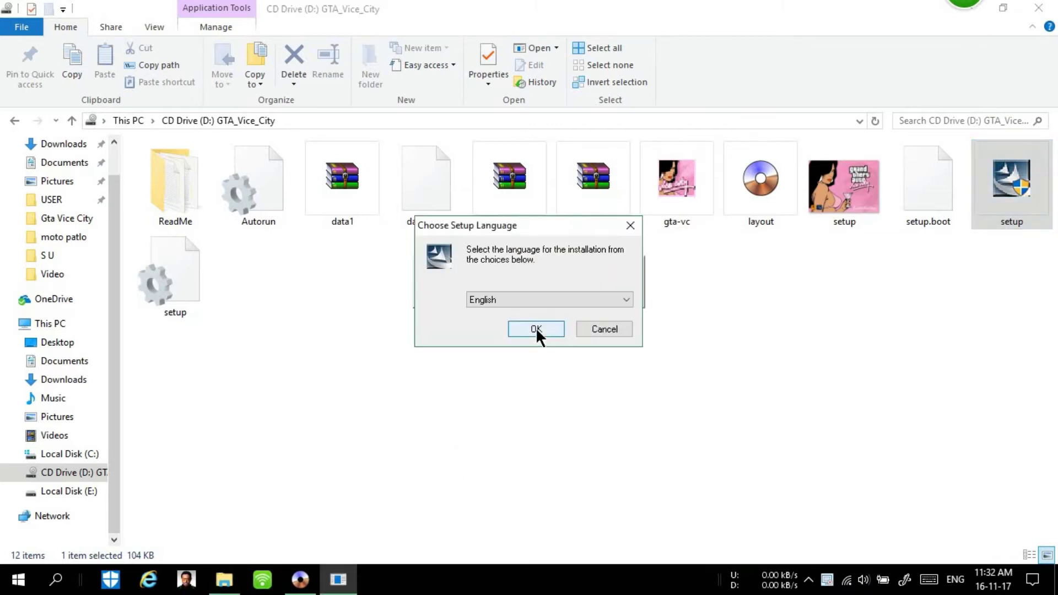
# Choose English as the installation language and continue with the setup.
pyautogui.click(626, 300)
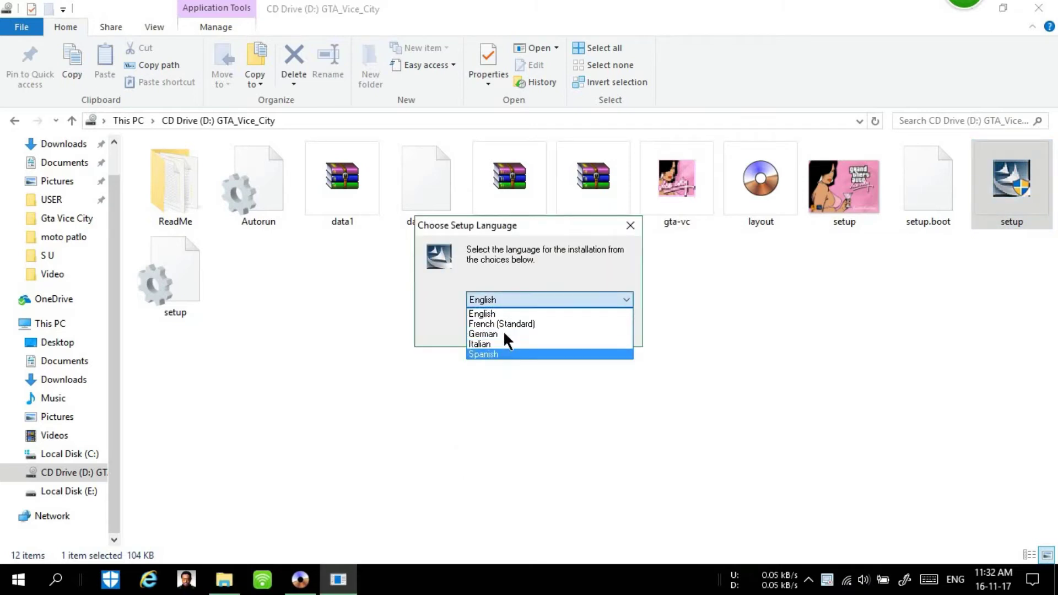
pyautogui.click(507, 315)
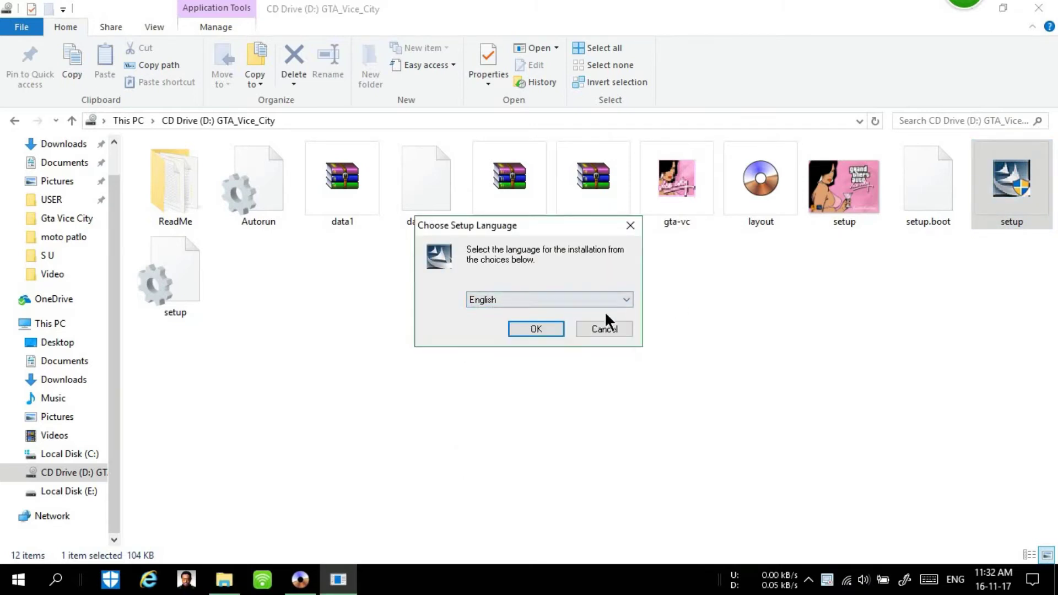
pyautogui.click(542, 328)
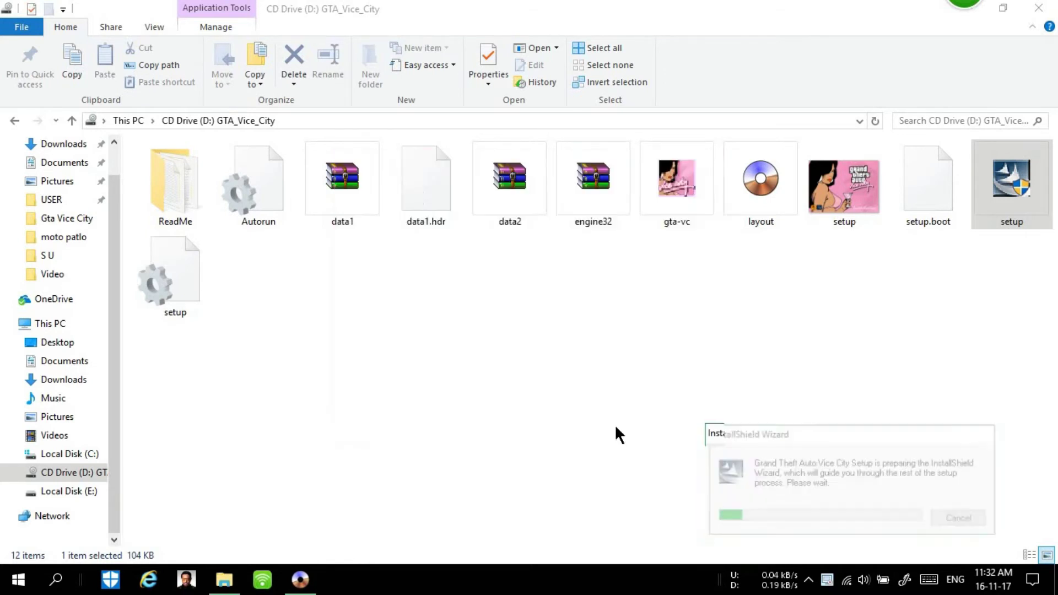
# Continue past the installer's welcome page and accept the terms of the license agreement.
pyautogui.click(614, 424)
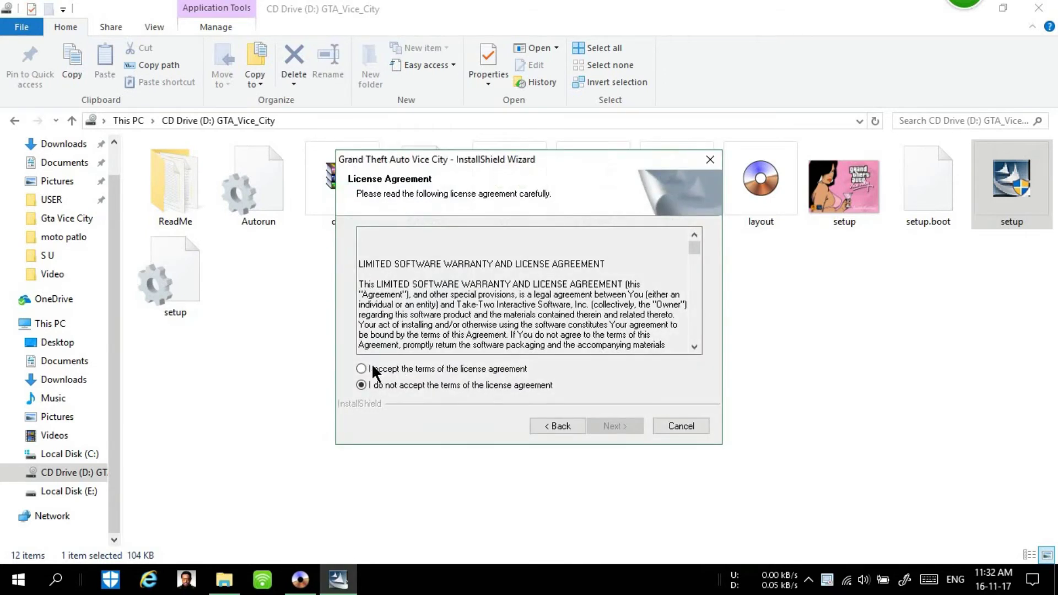
pyautogui.click(362, 368)
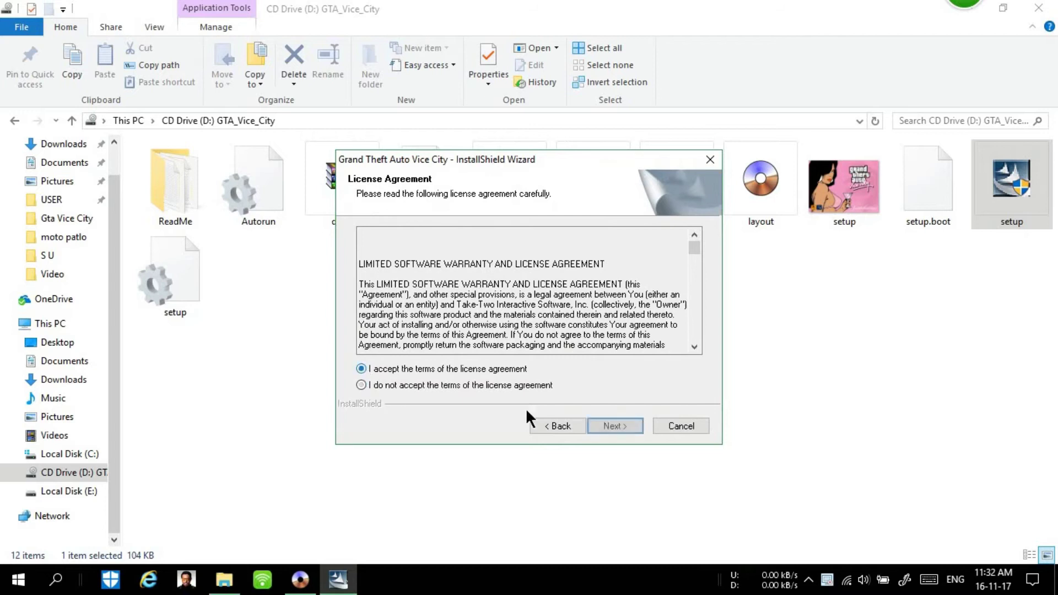
pyautogui.click(609, 423)
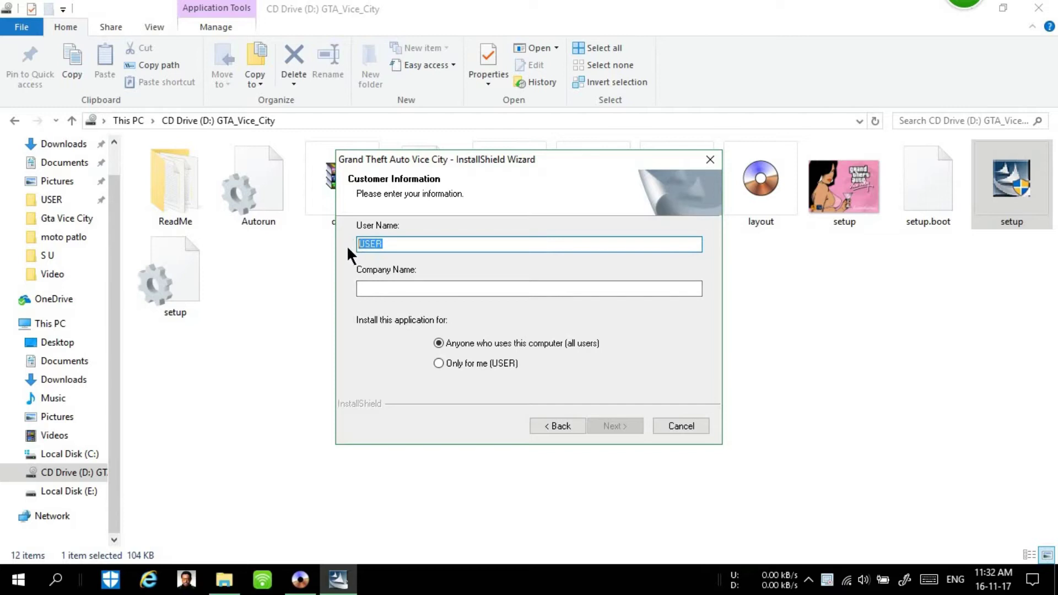
# Copy the user name USER into the Company Name field and continue past the customer information page.
pyautogui.rightClick(365, 244)
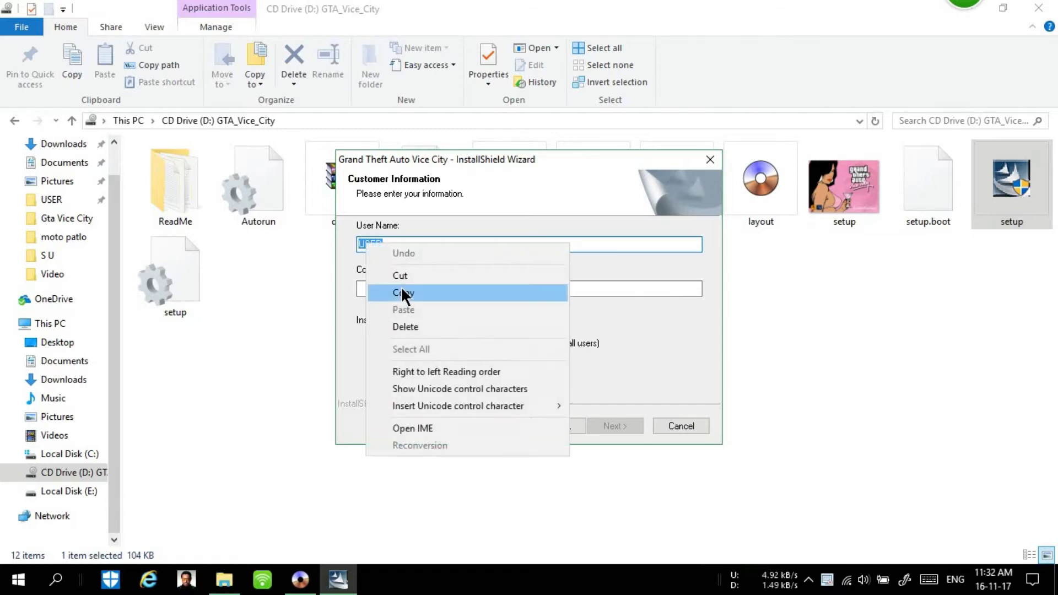
pyautogui.click(397, 291)
pyautogui.click(396, 287)
pyautogui.rightClick(396, 288)
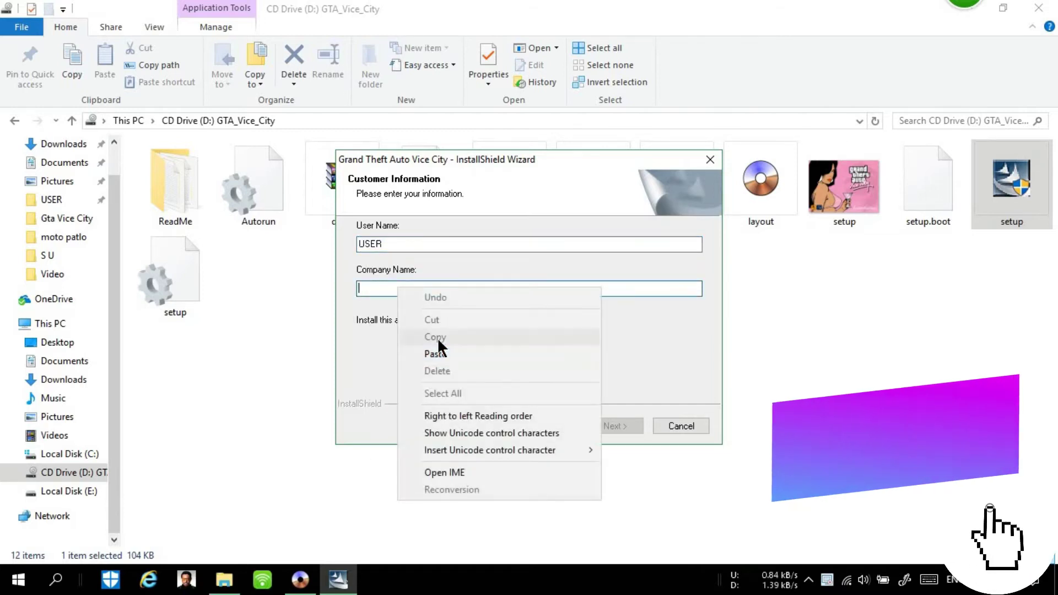
pyautogui.click(437, 353)
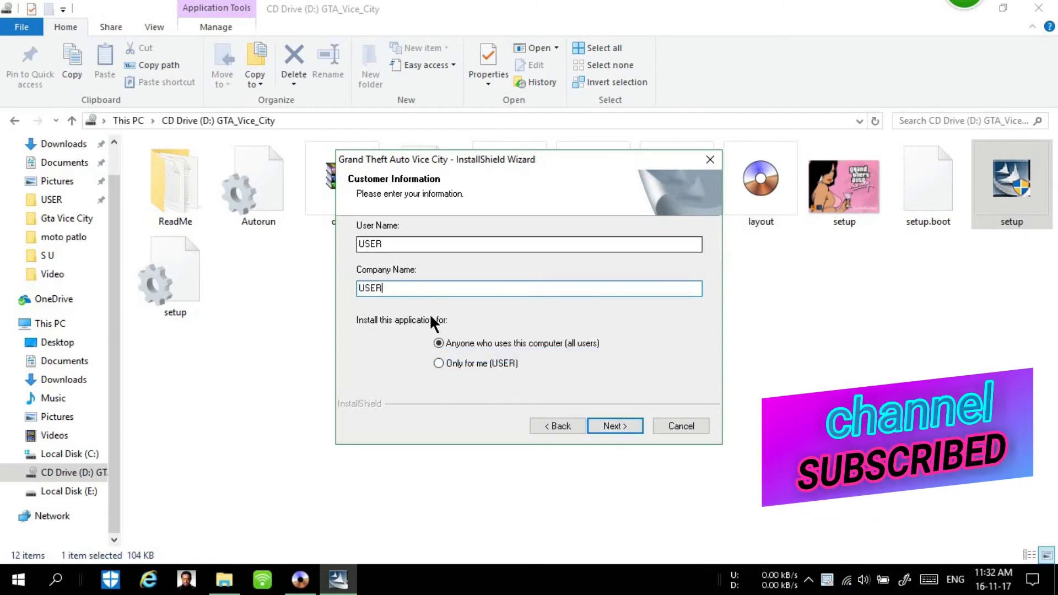
pyautogui.click(614, 426)
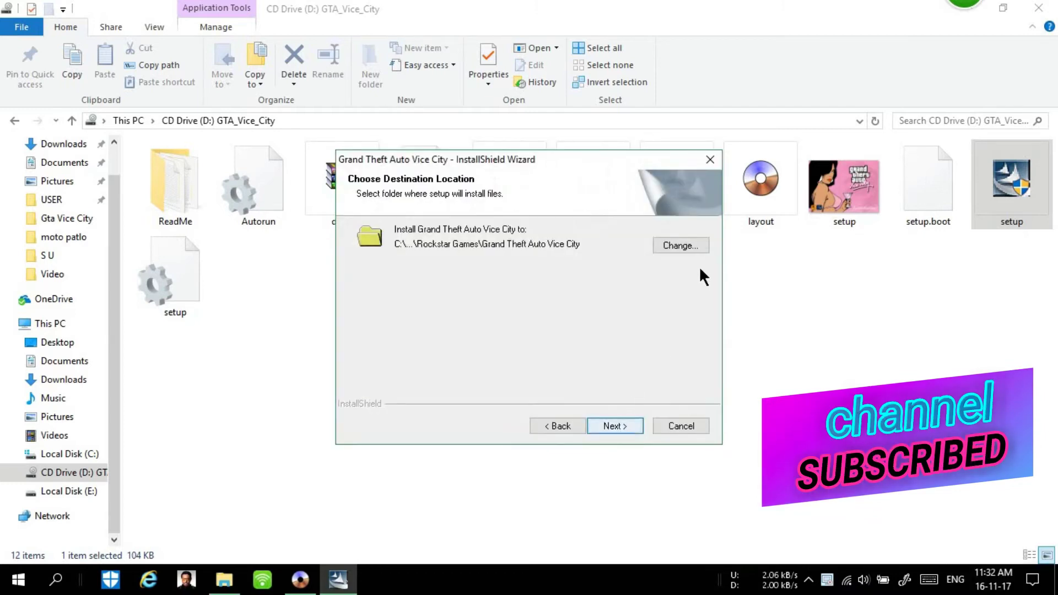
# Review the installation folder selection, keep the default Rockstar Games\Grand Theft Auto Vice City destination, and continue.
pyautogui.scroll(-10, 510, 333)
pyautogui.scroll(10, 509, 331)
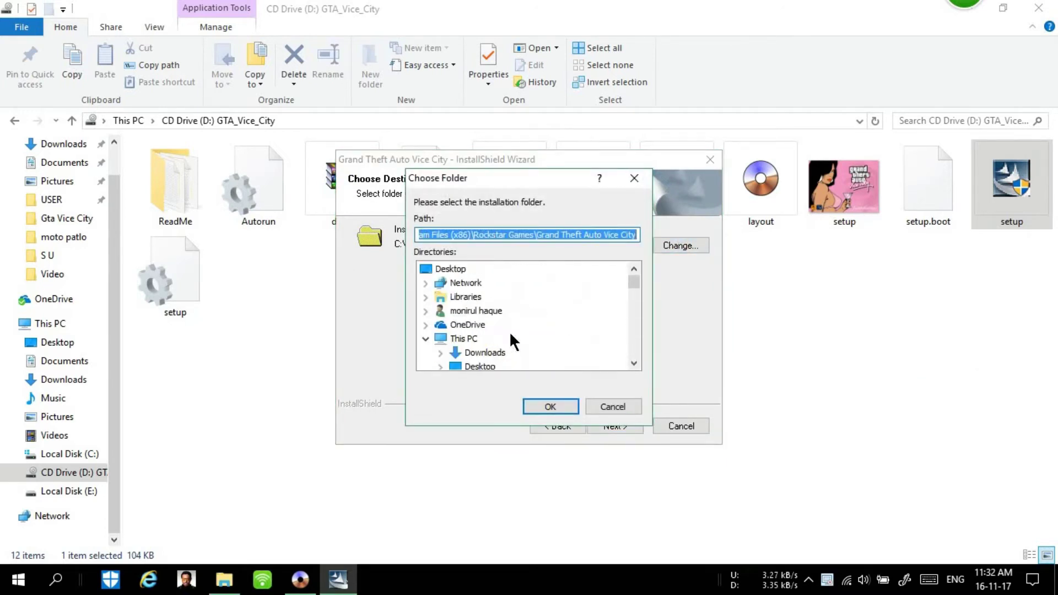
pyautogui.scroll(-4, 508, 330)
pyautogui.click(551, 406)
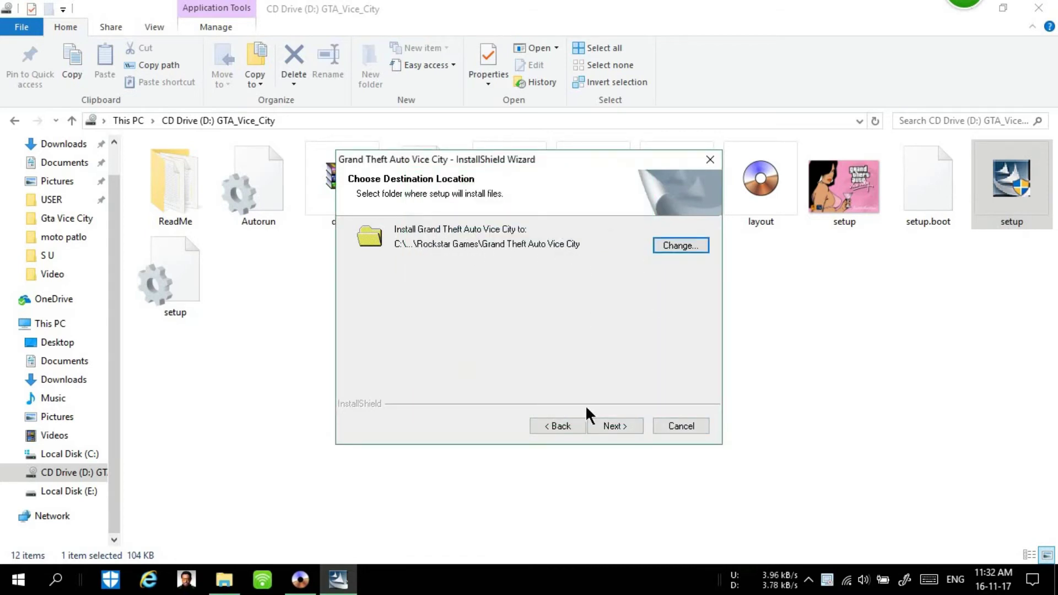
pyautogui.click(613, 425)
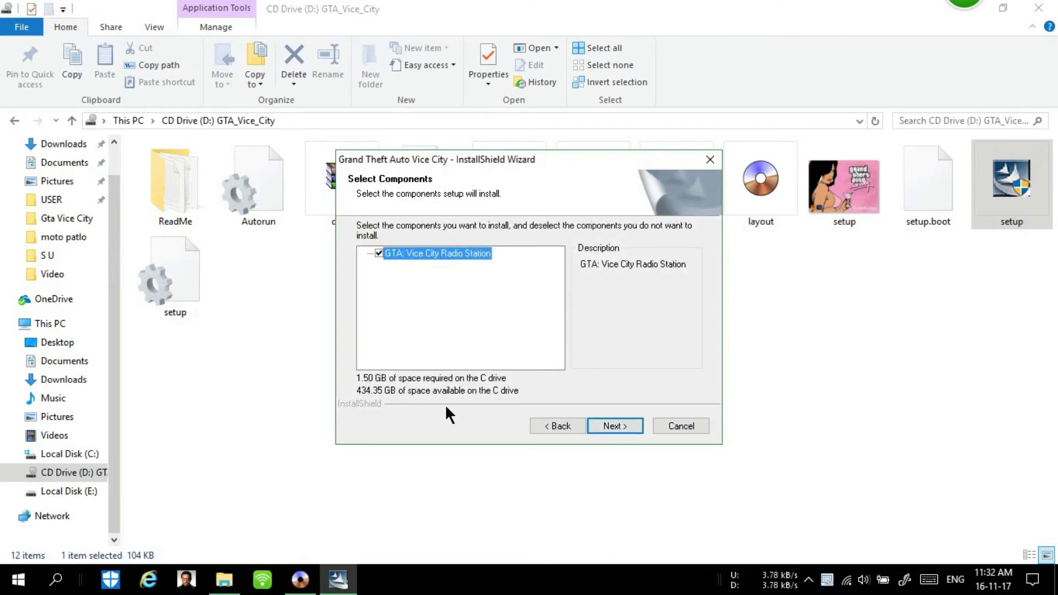
# Accept the GTA: Vice City Radio Station component and start the installation, minimizing the file window behind it.
pyautogui.click(612, 425)
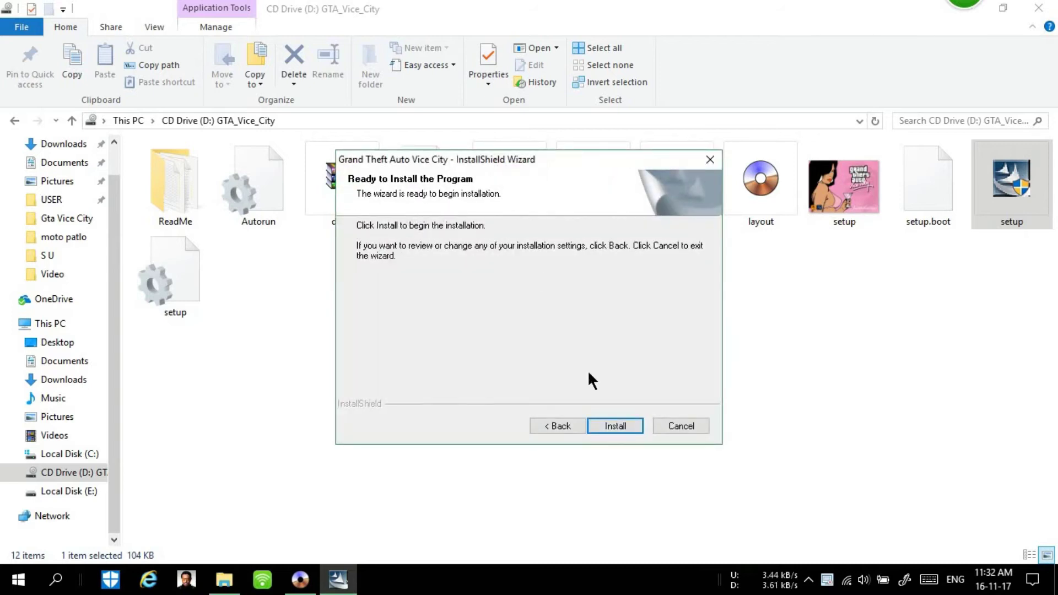
pyautogui.click(618, 429)
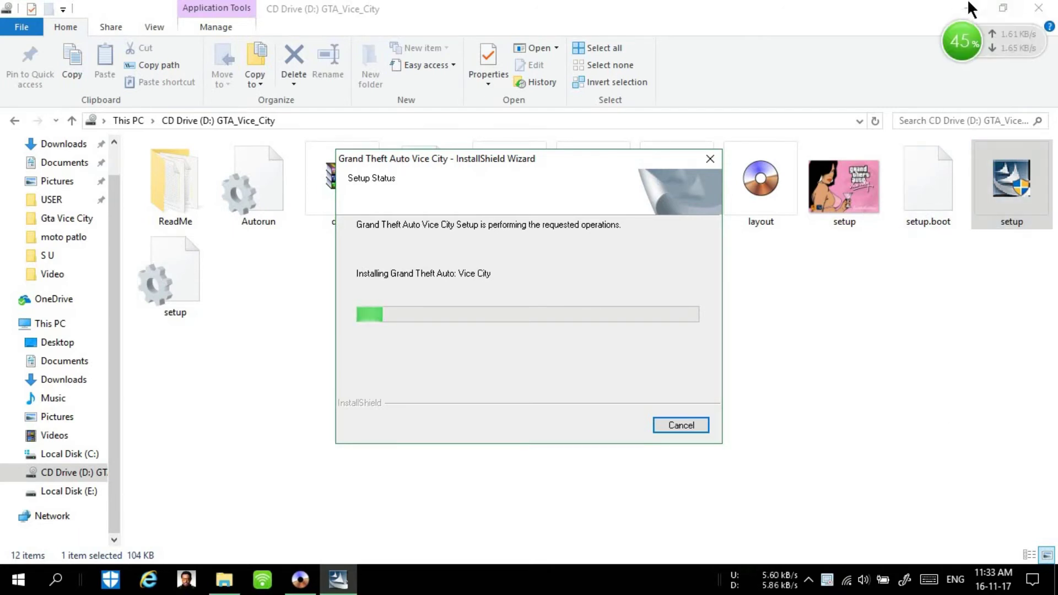
pyautogui.click(970, 9)
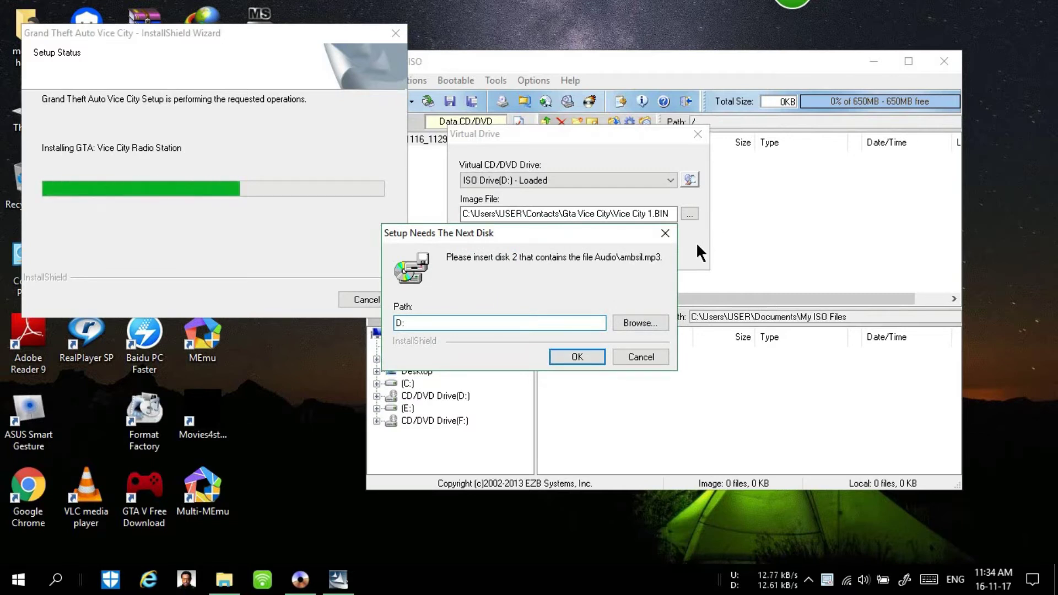
# Switch to UltraISO and mount the Vice City 2 image from the Gta Vice City folder in ISO Drive (D:).
pyautogui.click(696, 242)
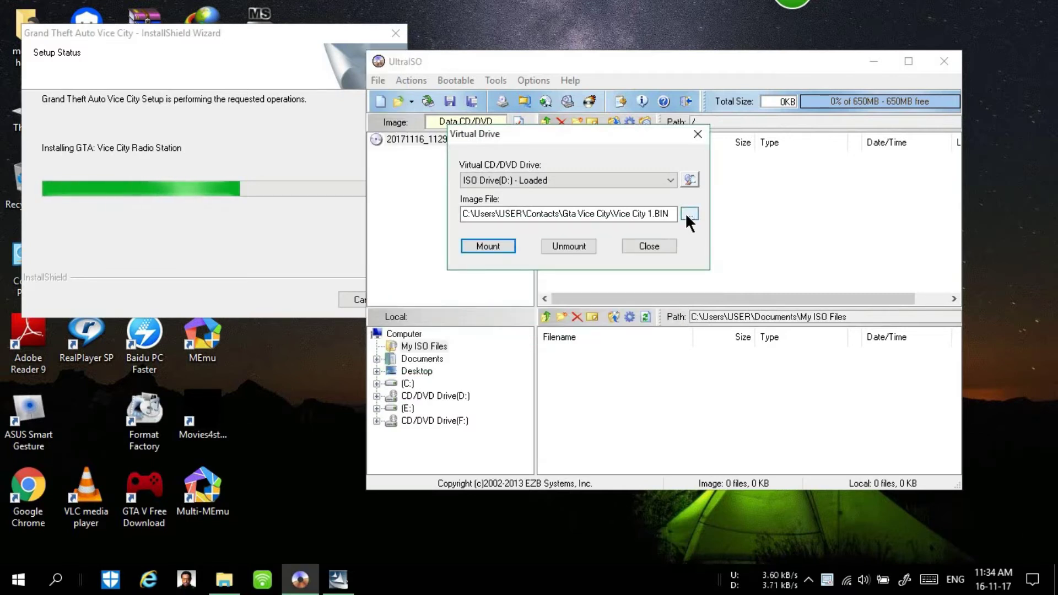
pyautogui.click(689, 214)
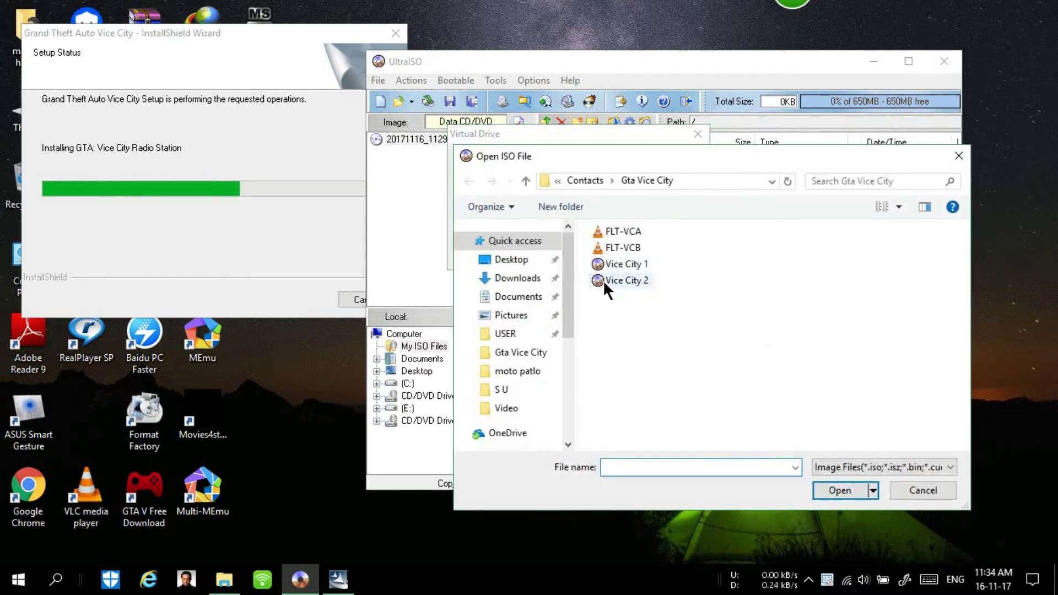
pyautogui.click(624, 284)
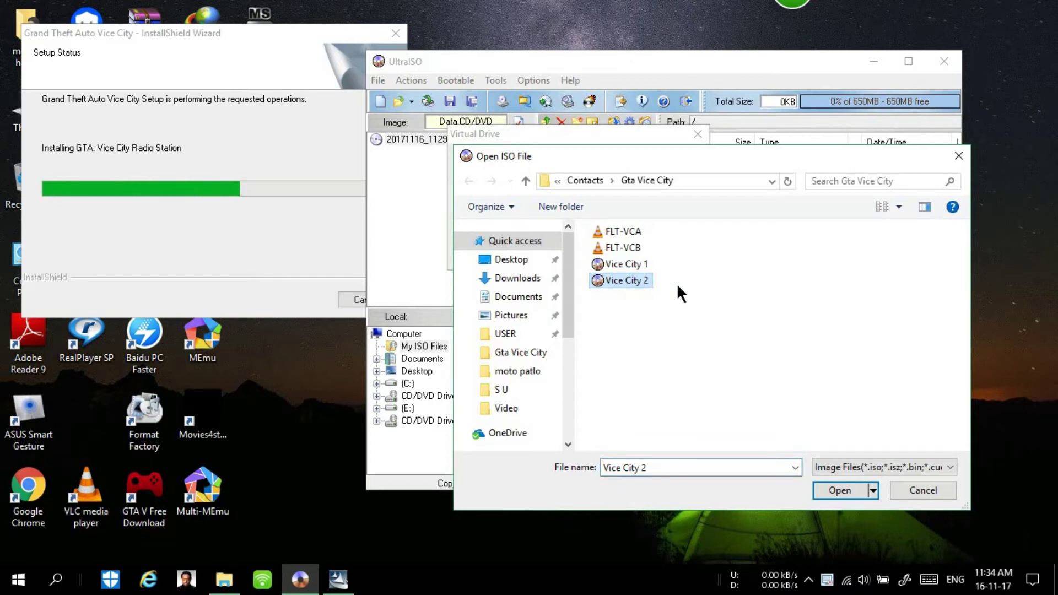
pyautogui.click(825, 489)
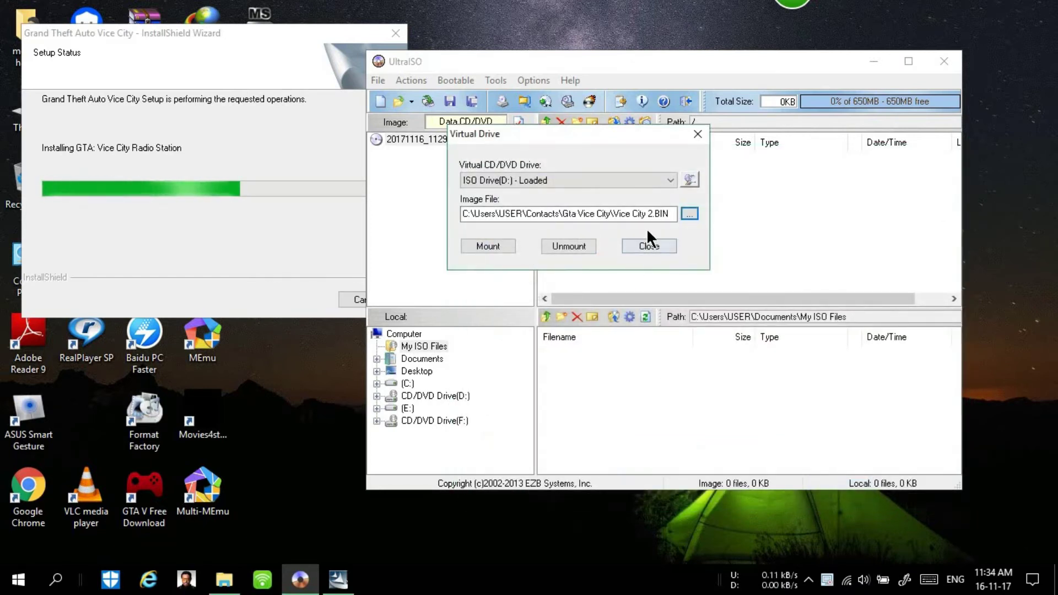
pyautogui.click(501, 245)
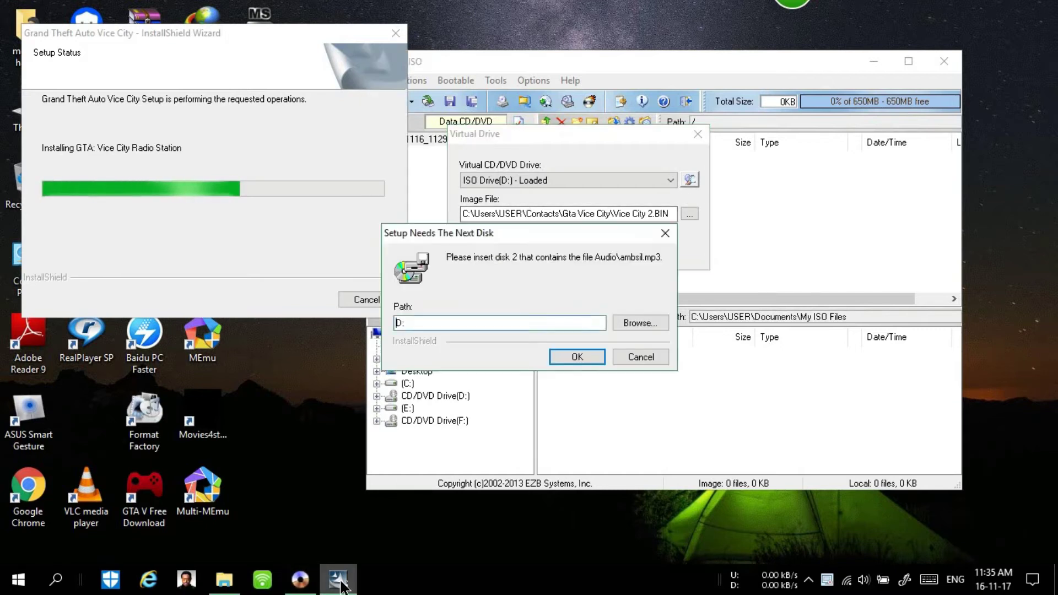
# Point the installer's disk 2 request to CD Drive (D:) Vice_City_Play and resume the installation.
pyautogui.click(629, 323)
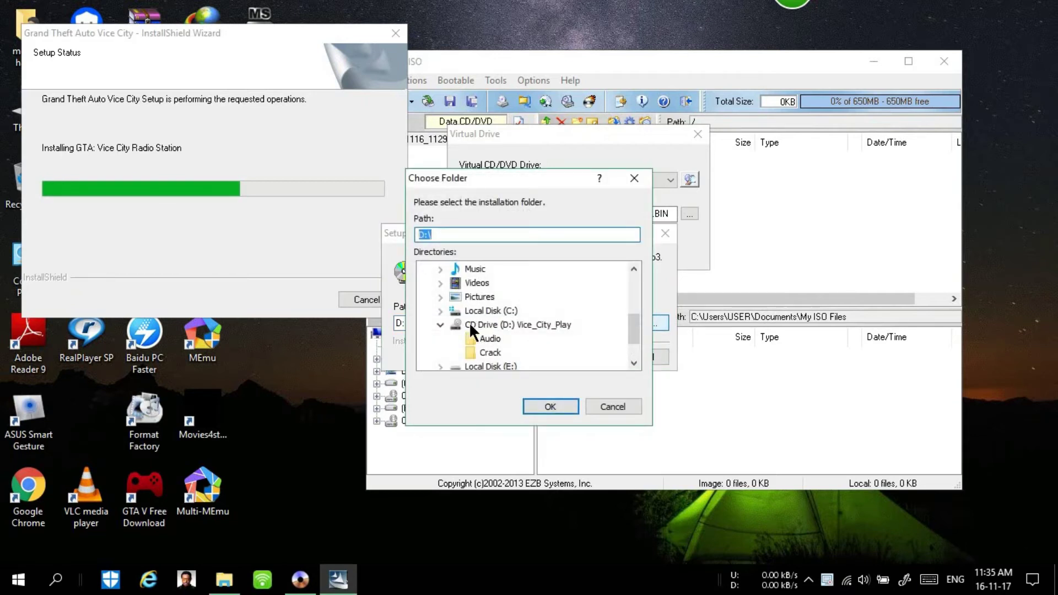
pyautogui.click(534, 325)
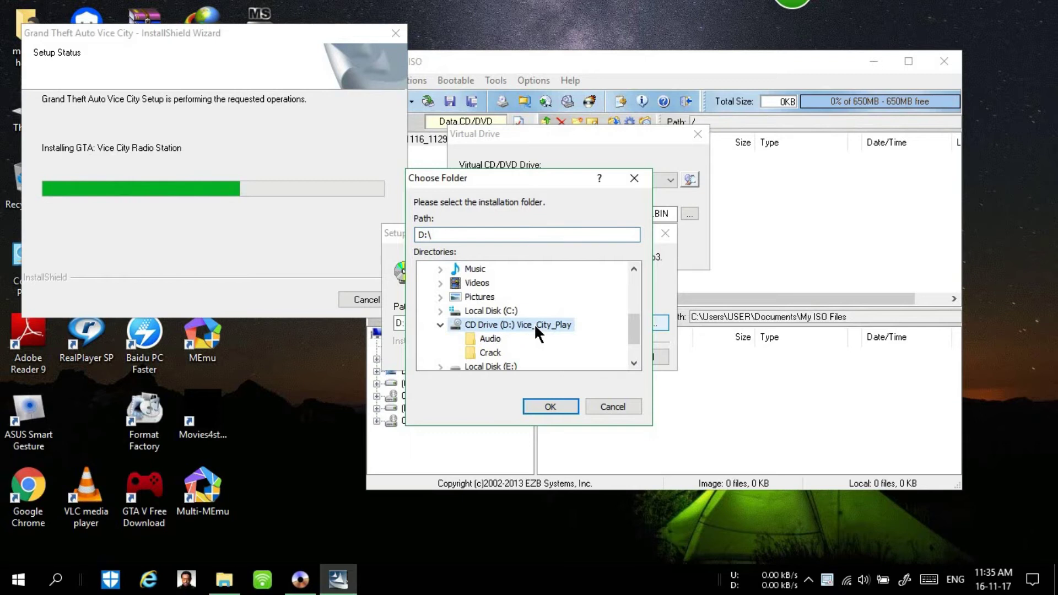
pyautogui.click(567, 406)
pyautogui.click(577, 357)
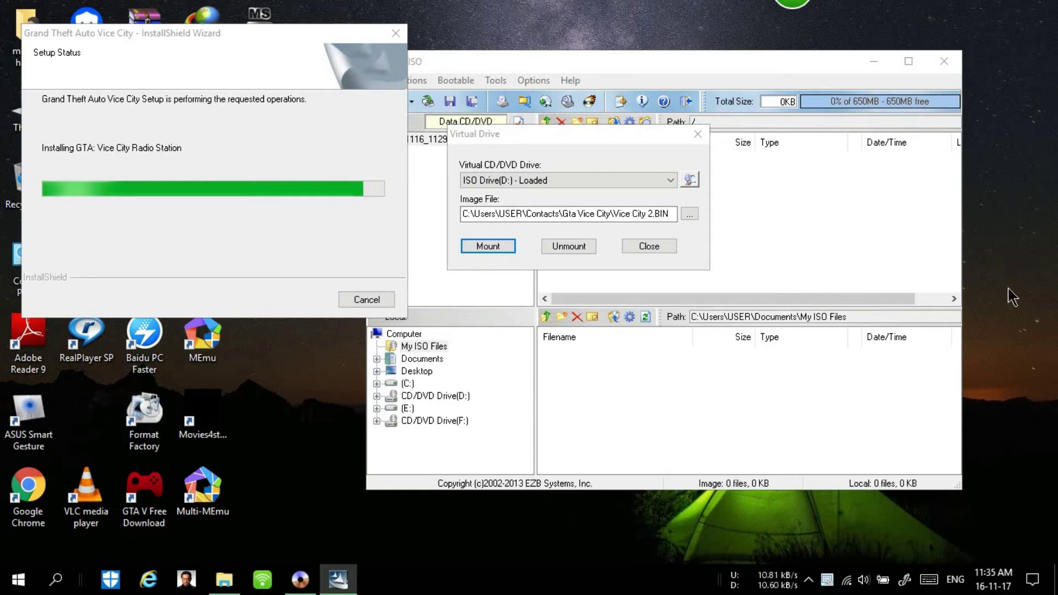
pyautogui.rightClick(992, 278)
pyautogui.click(930, 330)
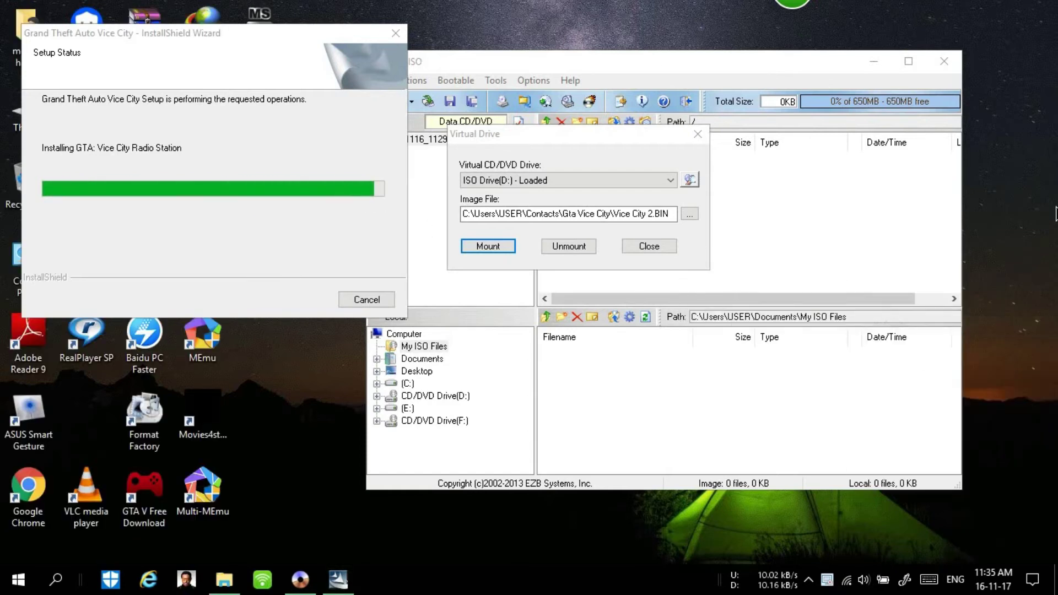
pyautogui.rightClick(1034, 193)
pyautogui.click(983, 245)
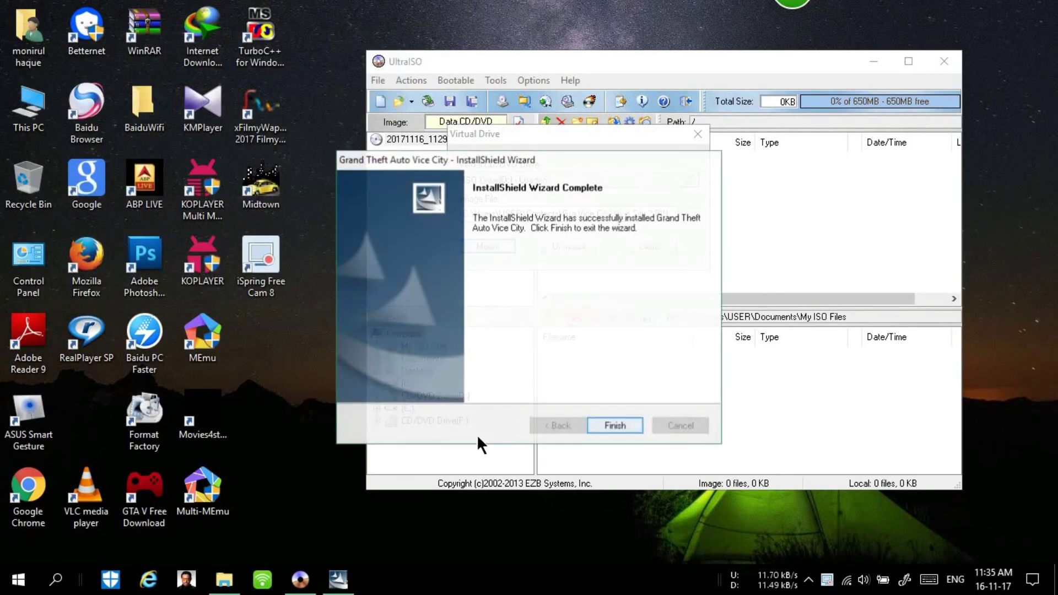
# Finish the installation wizard, close the Virtual Drive dialog and UltraISO, and refresh the desktop.
pyautogui.click(611, 427)
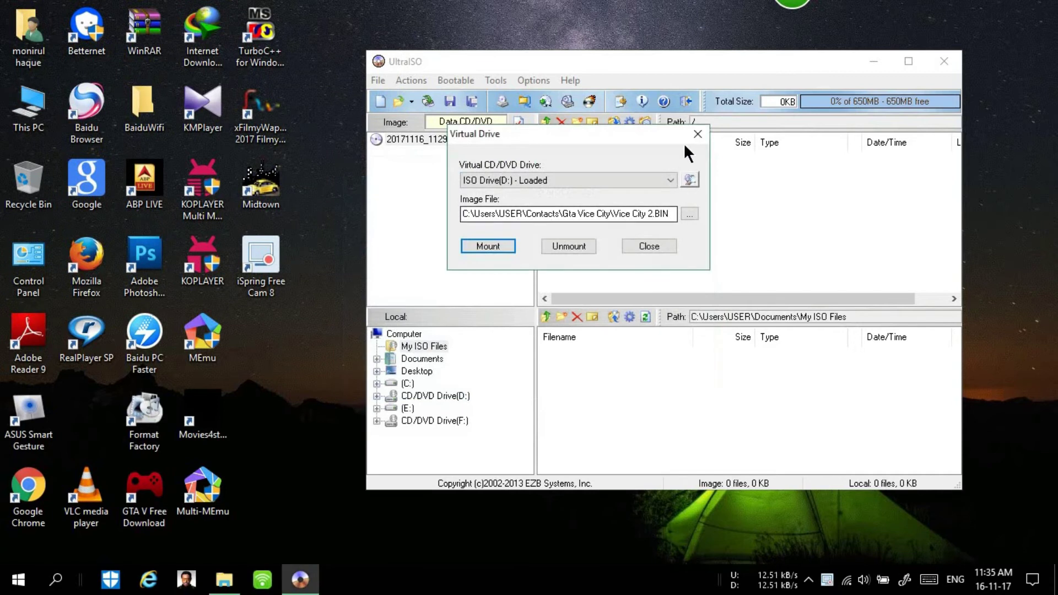
pyautogui.click(697, 134)
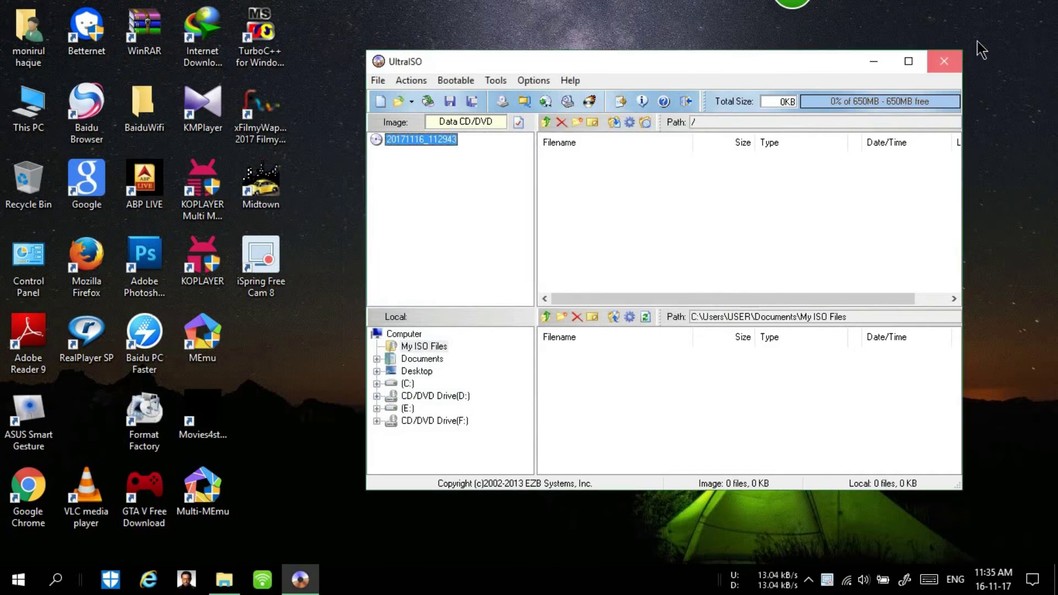
pyautogui.click(945, 61)
pyautogui.rightClick(793, 97)
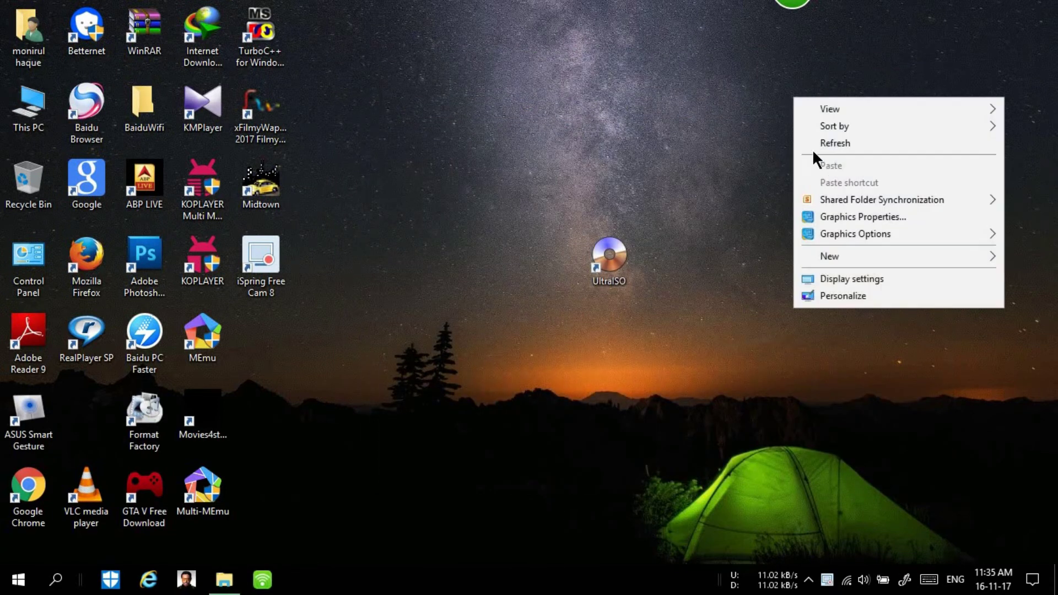
pyautogui.click(852, 144)
# Copy the gta-vc application from the Crack folder on CD Drive (D:) Vice_City_Play.
pyautogui.doubleClick(29, 107)
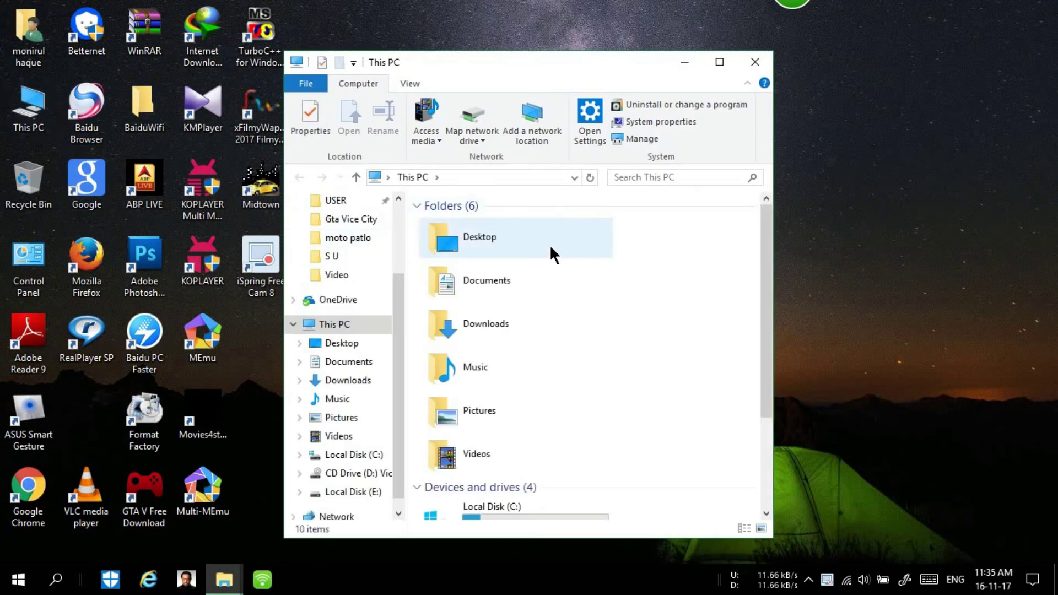
pyautogui.click(719, 66)
pyautogui.doubleClick(406, 283)
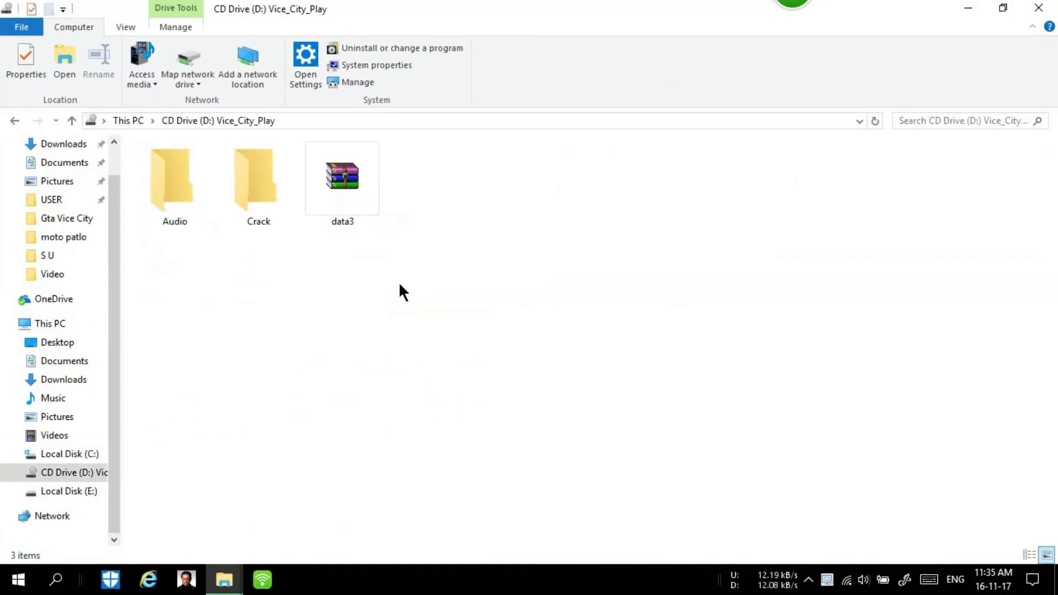
pyautogui.click(246, 210)
pyautogui.doubleClick(247, 208)
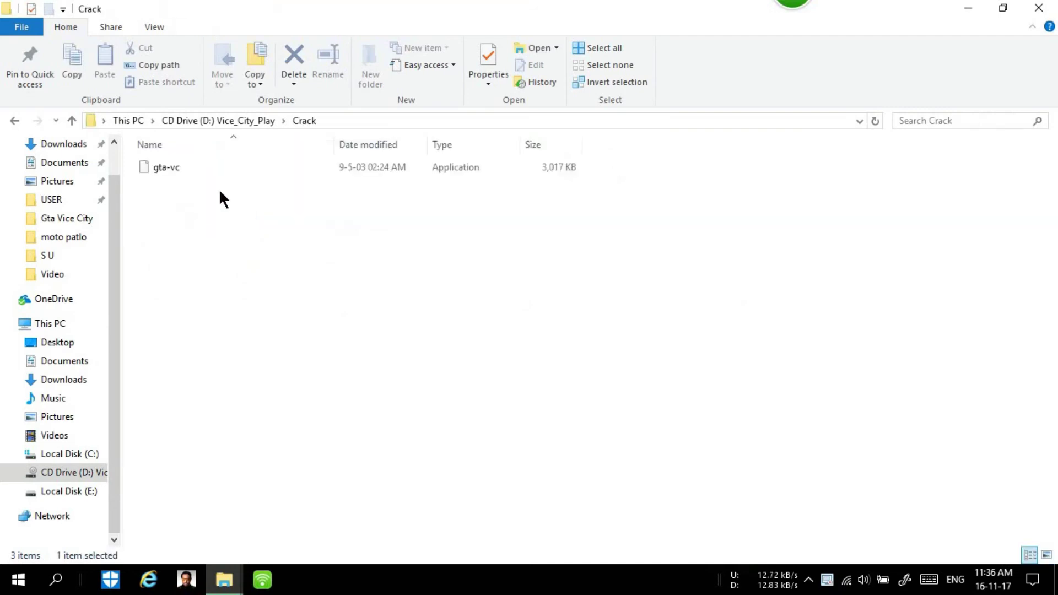
pyautogui.click(204, 164)
pyautogui.rightClick(204, 165)
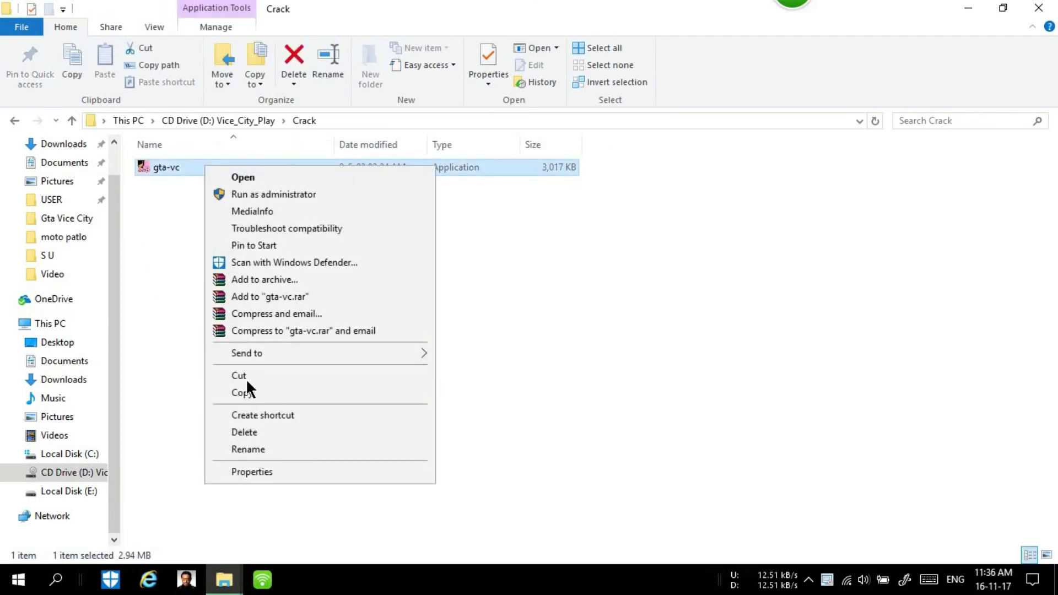
pyautogui.click(261, 393)
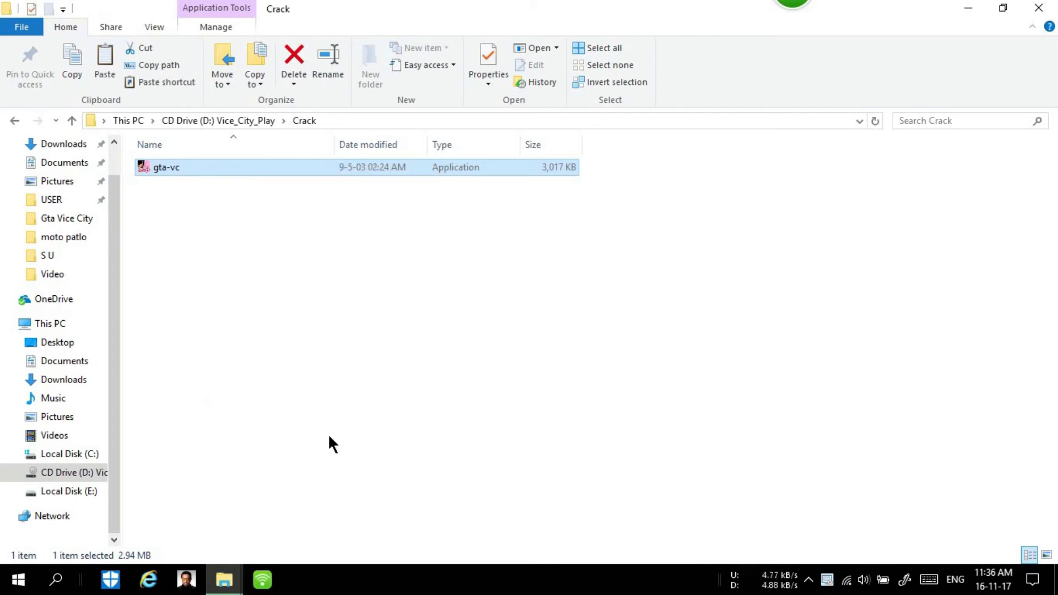
# Open the Grand Theft Auto Vice City folder under Rockstar Games in Program Files (x86) on Local Disk (C:).
pyautogui.click(973, 12)
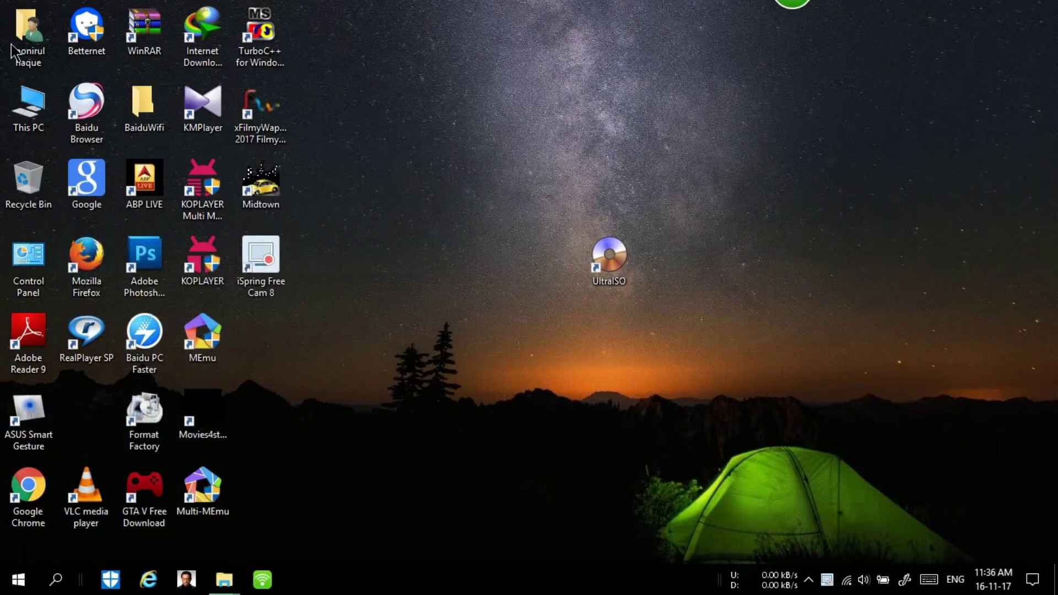
pyautogui.doubleClick(37, 113)
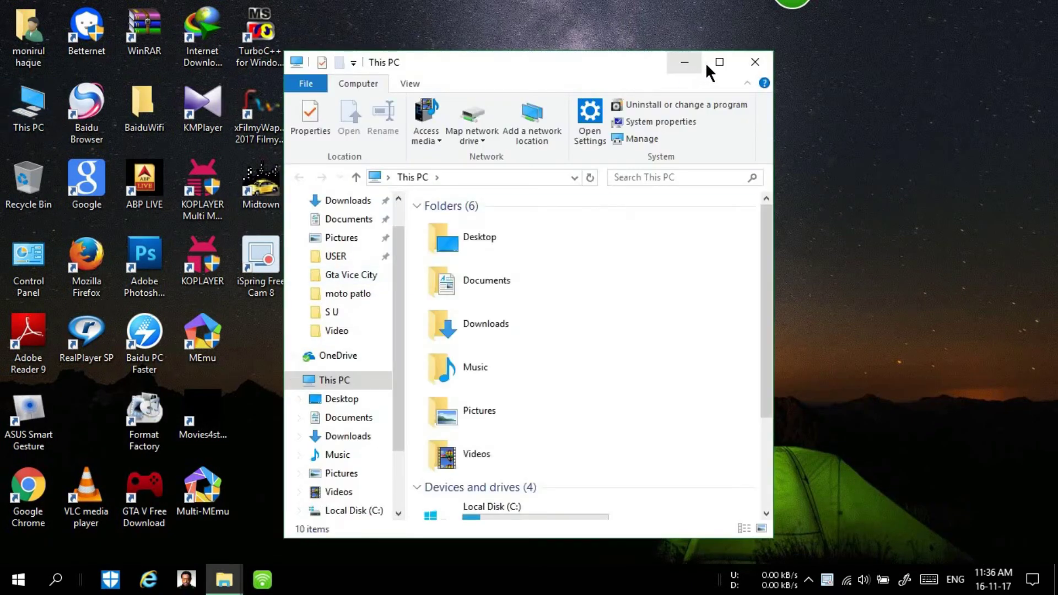
pyautogui.click(719, 61)
pyautogui.doubleClick(226, 291)
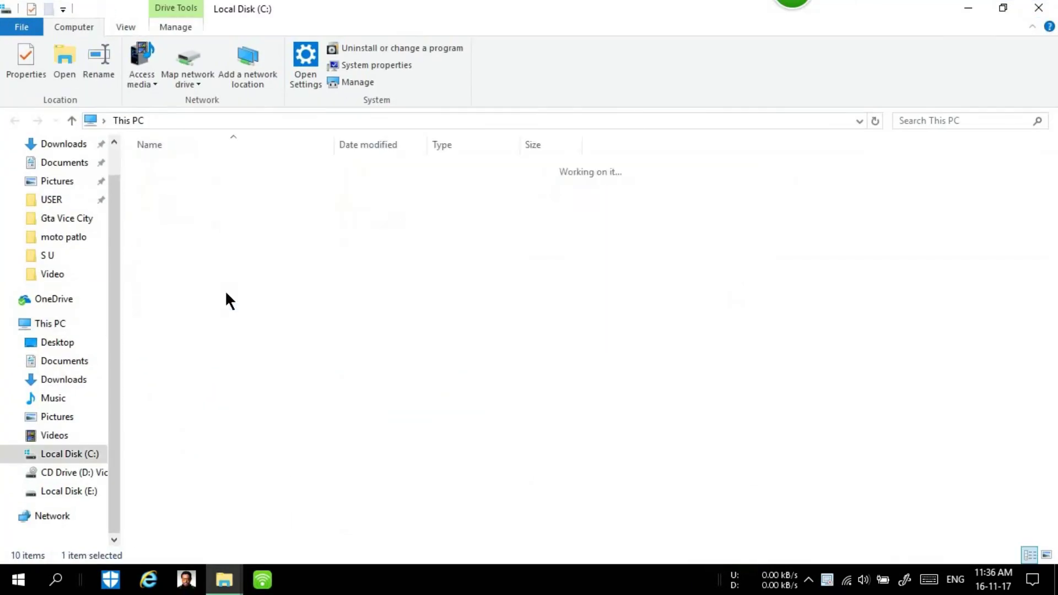
pyautogui.doubleClick(229, 314)
pyautogui.scroll(-6, 265, 385)
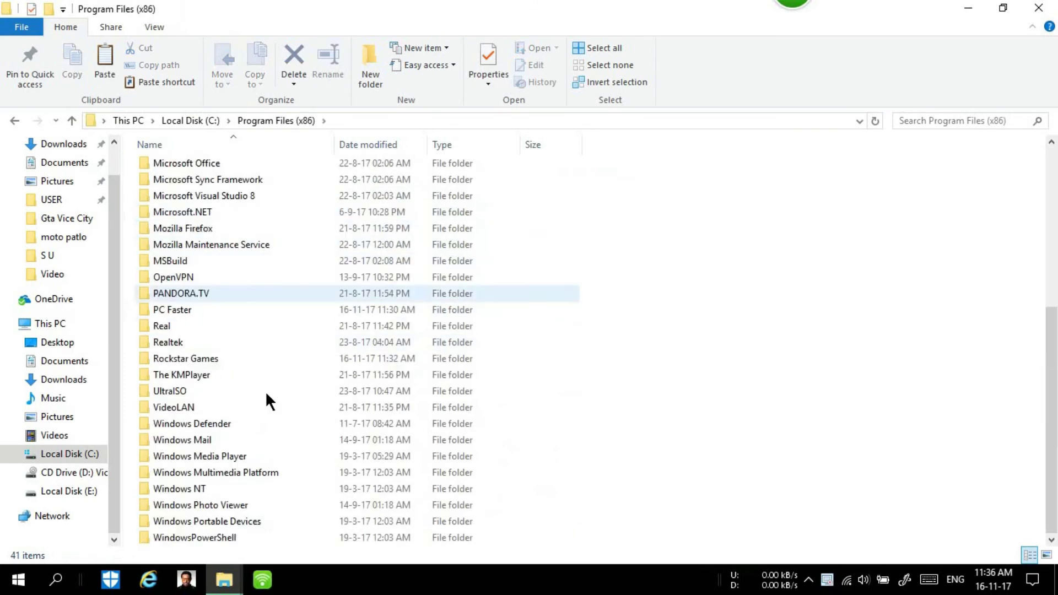
pyautogui.click(199, 356)
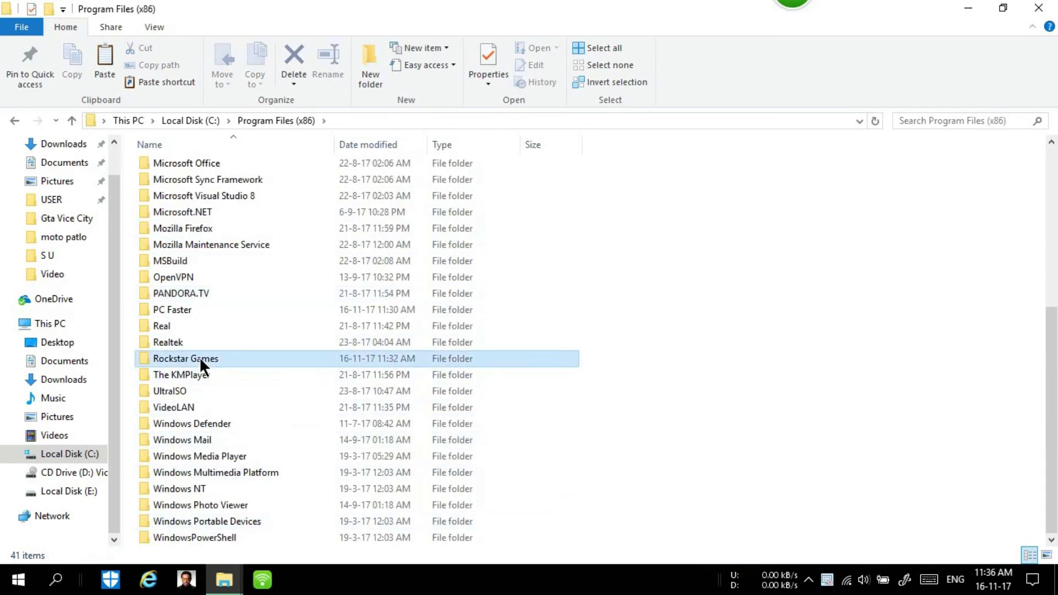
pyautogui.doubleClick(200, 356)
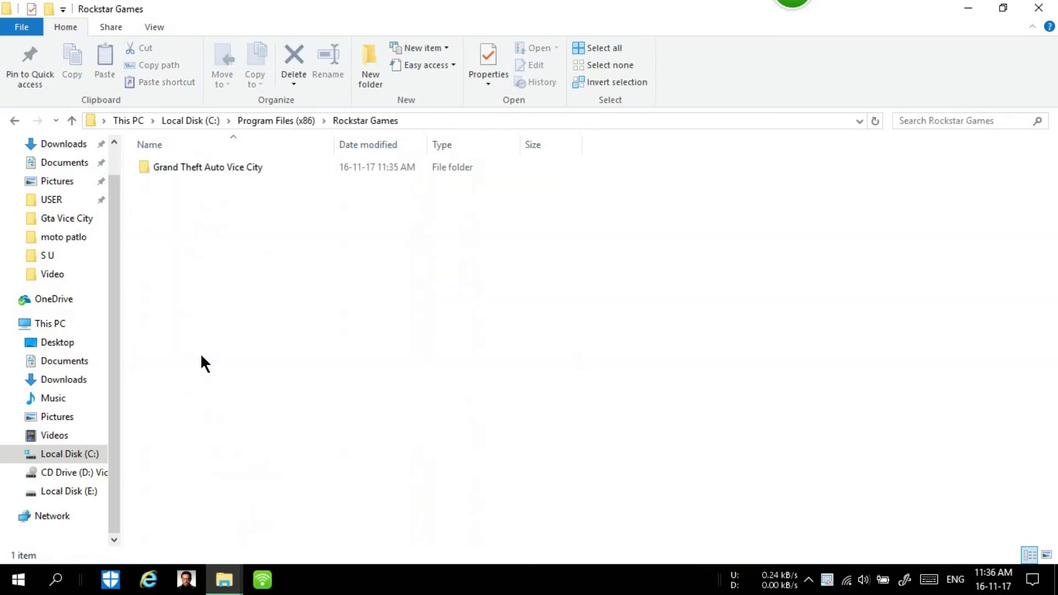
pyautogui.doubleClick(242, 168)
# Paste the copied gta-vc application into the Grand Theft Auto Vice City folder, replacing the existing file.
pyautogui.rightClick(816, 300)
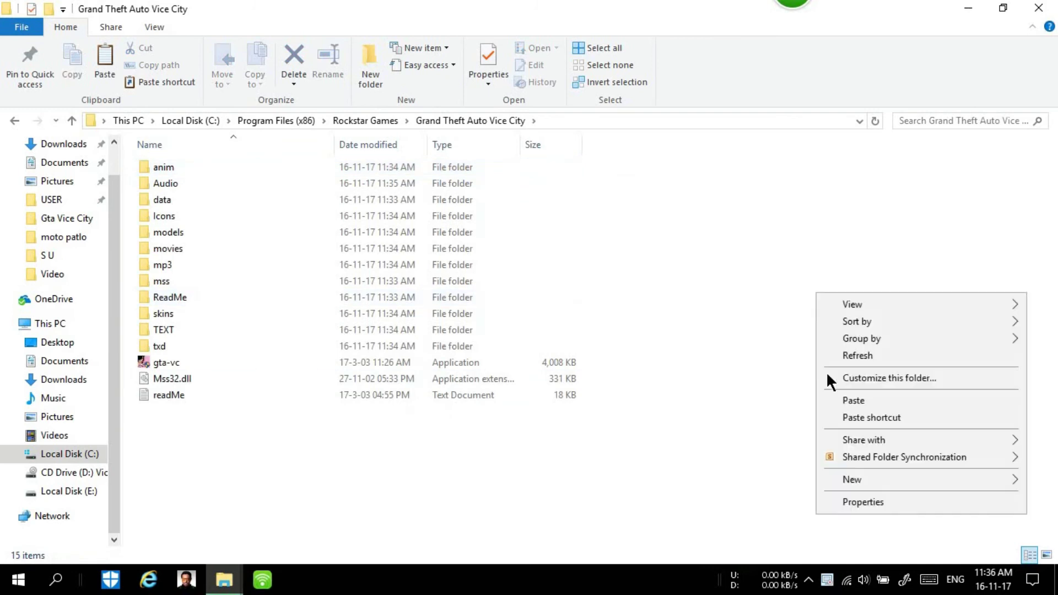
pyautogui.click(872, 396)
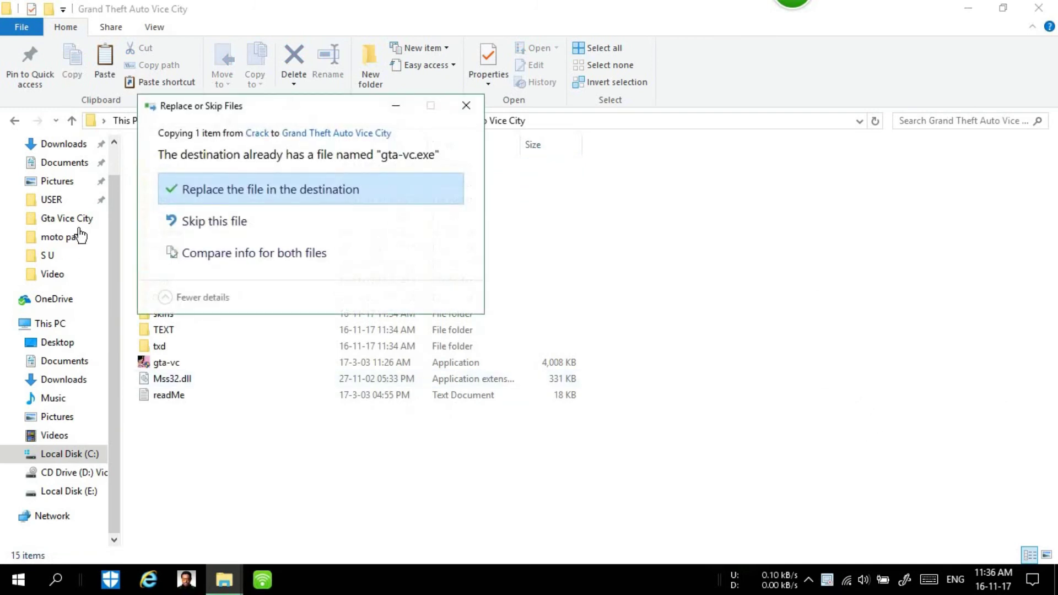
pyautogui.click(242, 189)
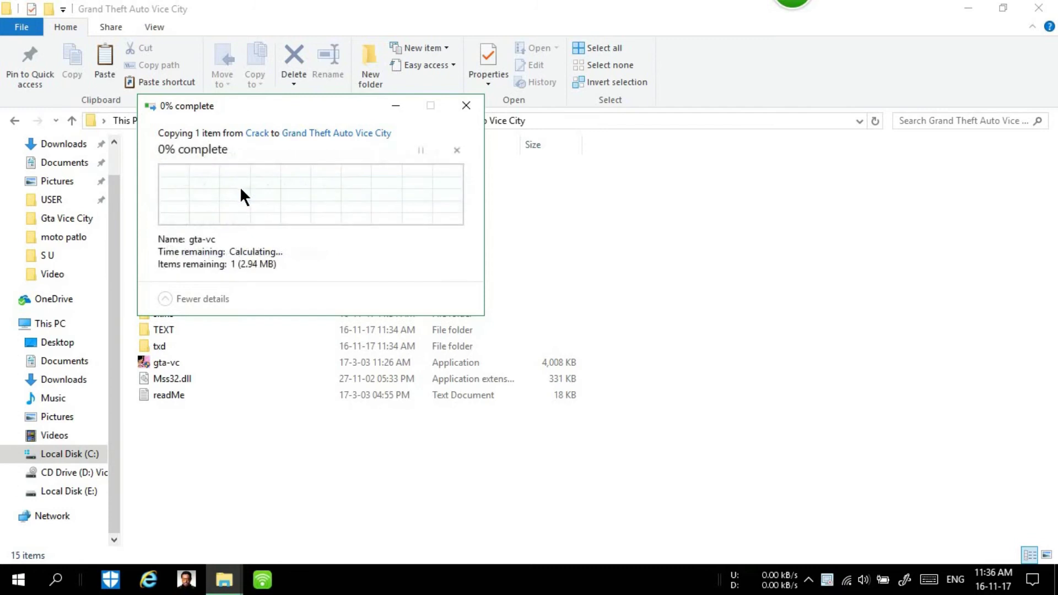
pyautogui.click(277, 213)
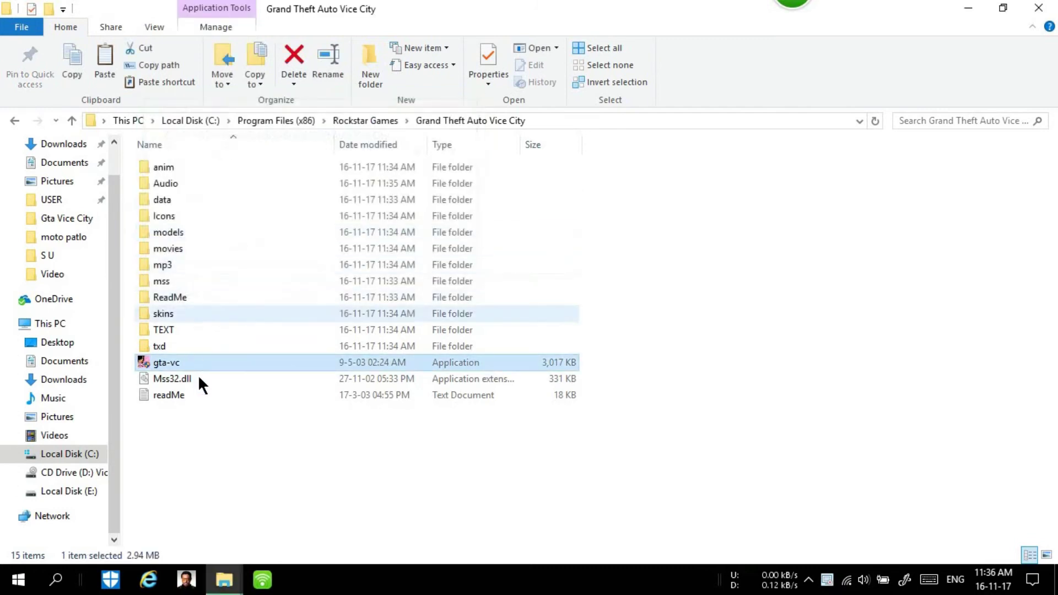
# Pin the gta-vc application to the taskbar and close the game folder window.
pyautogui.moveTo(197, 362); pyautogui.dragTo(359, 592)
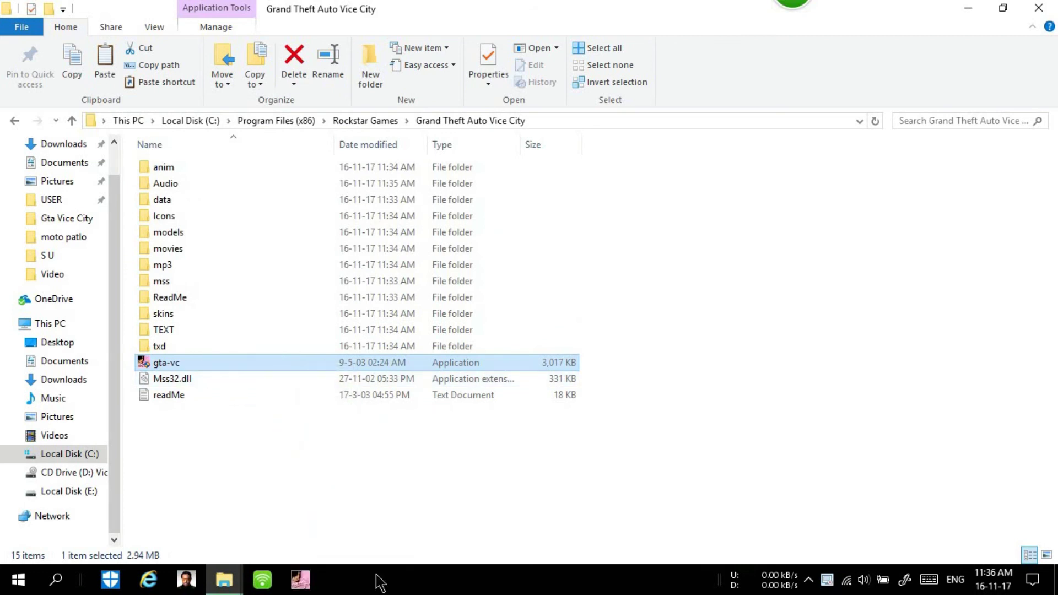
pyautogui.click(1038, 7)
# Move the UltraISO shortcut between ASUS Smart Gesture and Format Factory on the desktop, and refresh the desktop.
pyautogui.moveTo(611, 273); pyautogui.dragTo(98, 436)
pyautogui.rightClick(751, 25)
pyautogui.click(765, 68)
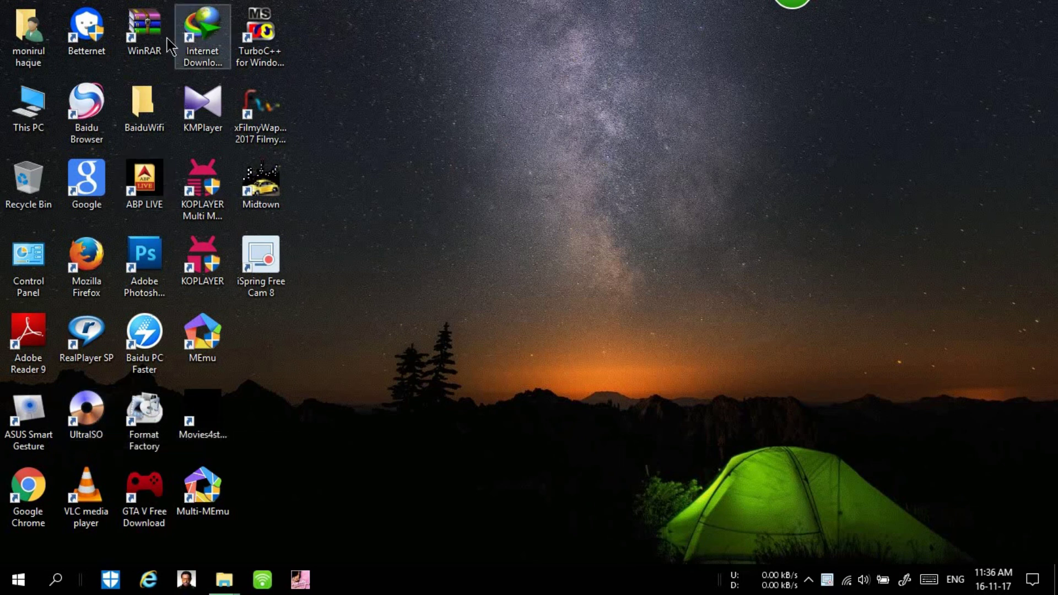
# Launch the pinned gta-vc application, allow it to make changes, and load the saved game dated 24 Sept 2017 22:55:04.
pyautogui.click(303, 584)
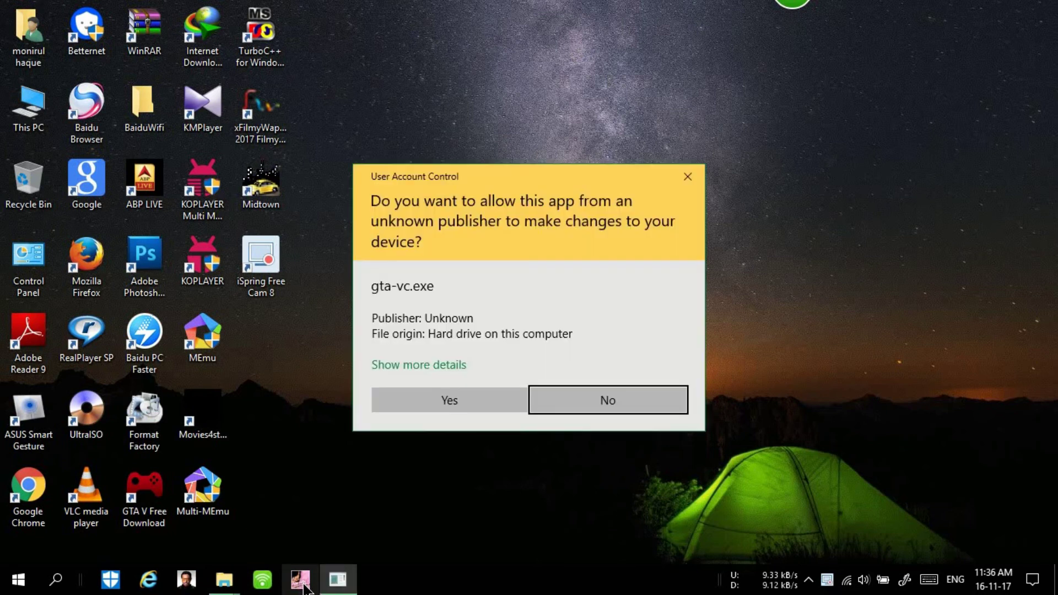
pyautogui.click(438, 400)
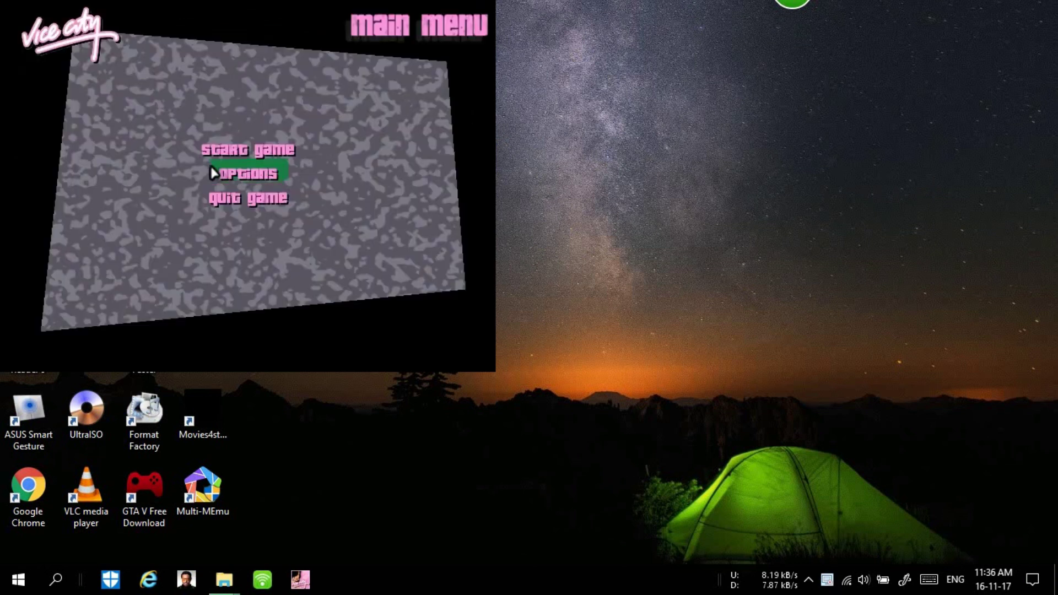
pyautogui.click(227, 143)
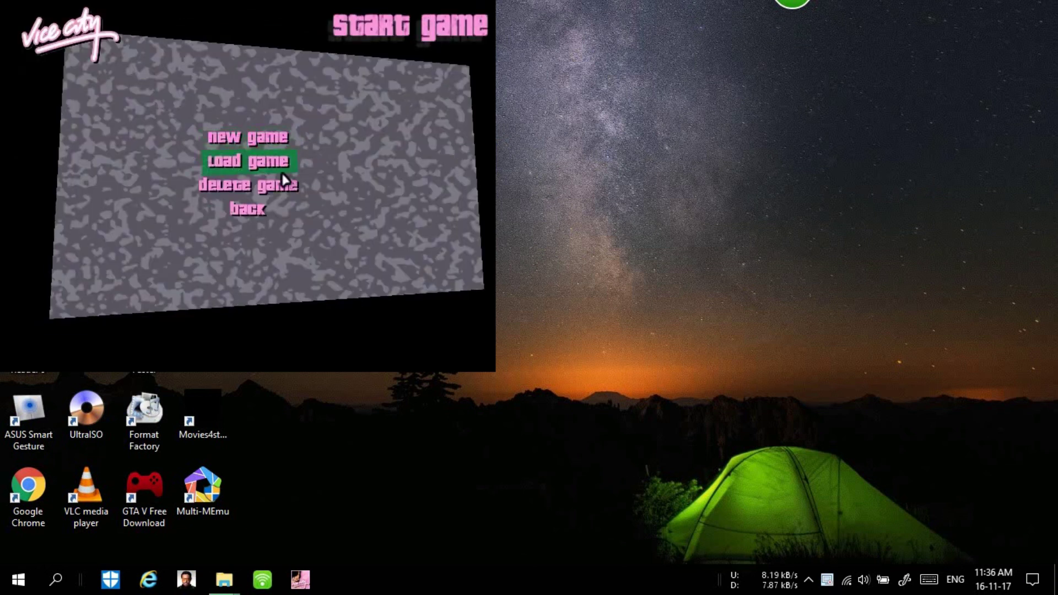
pyautogui.click(240, 164)
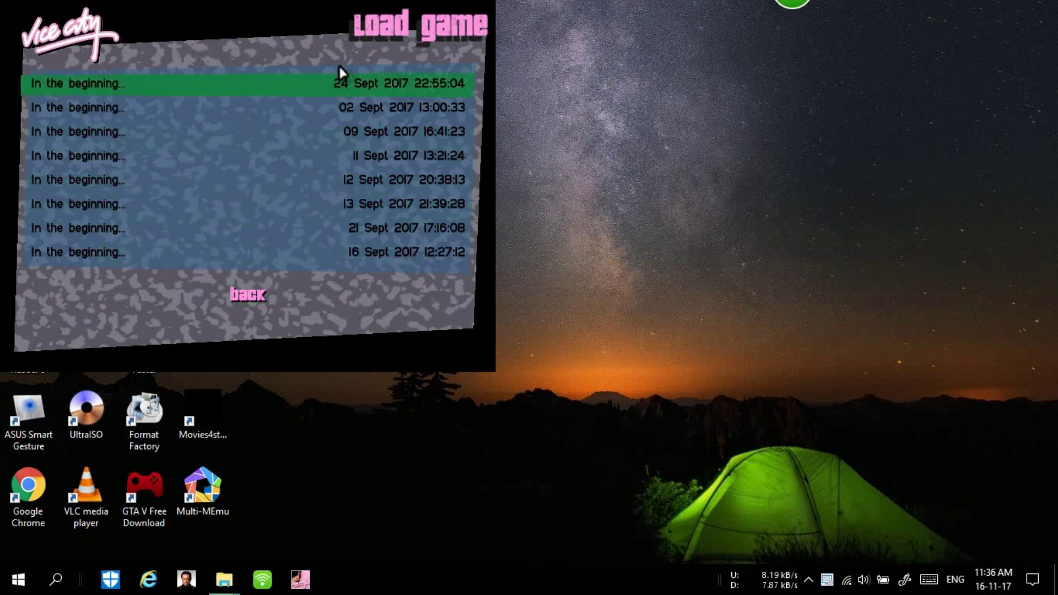
pyautogui.click(346, 86)
pyautogui.click(250, 204)
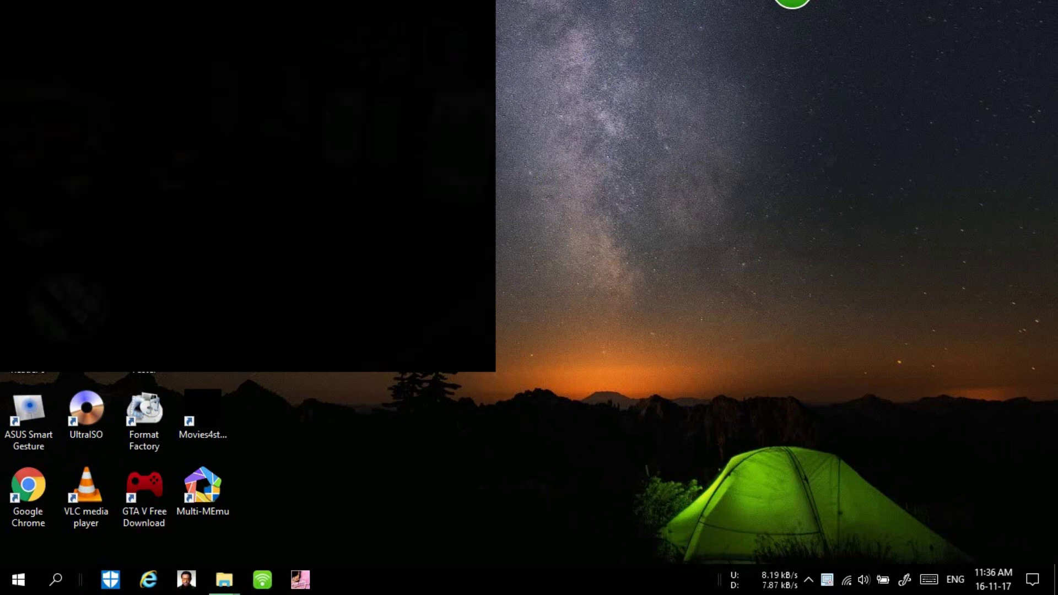
# Walk the character out of the hotel lobby and onto the Ocean Beach street to test the game.
pyautogui.press('w')
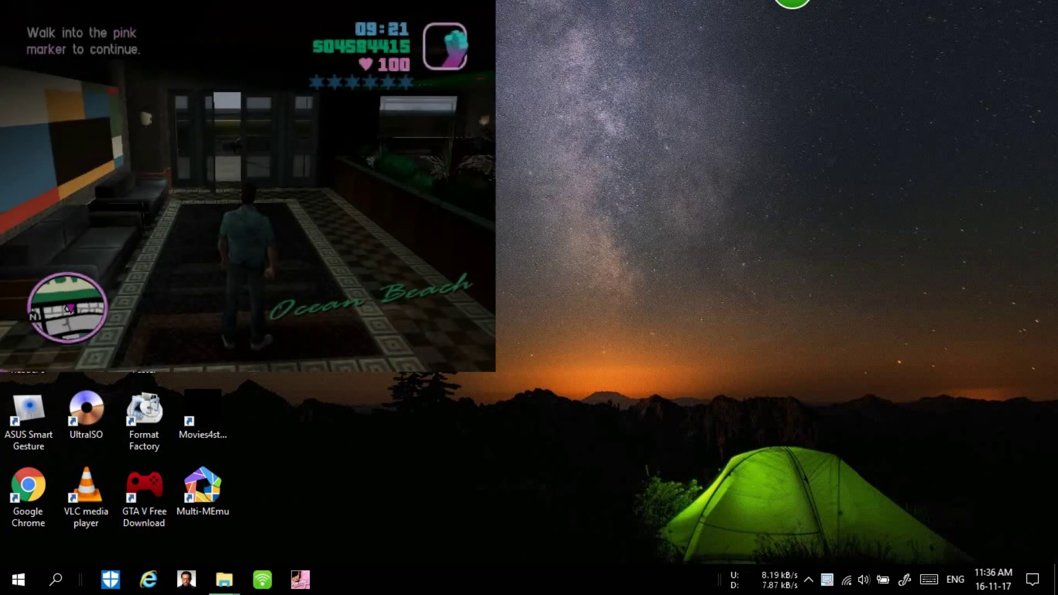
pyautogui.press('w')
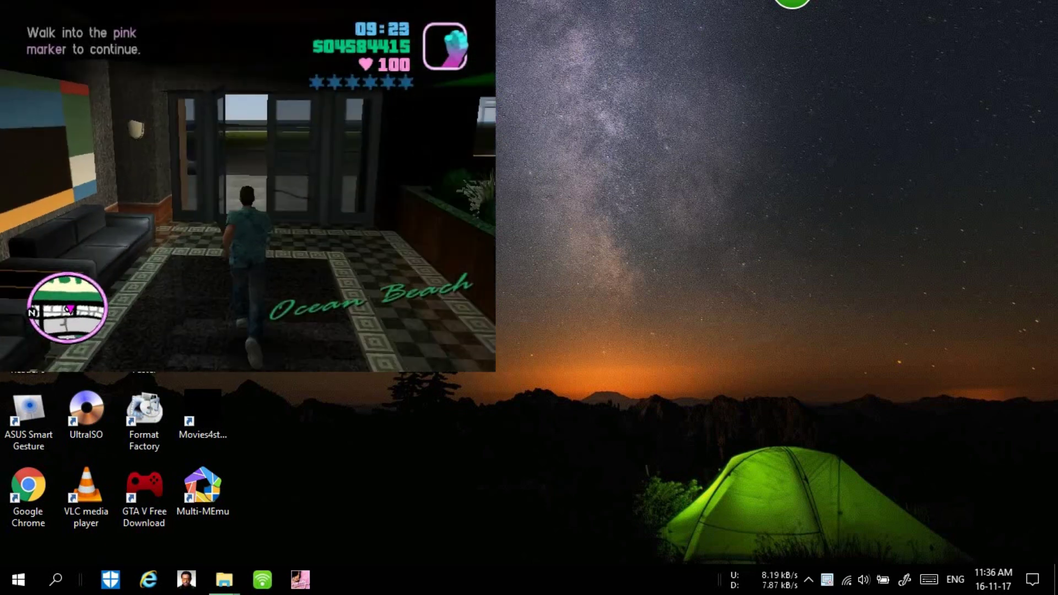
pyautogui.press('w')
pyautogui.press('d')
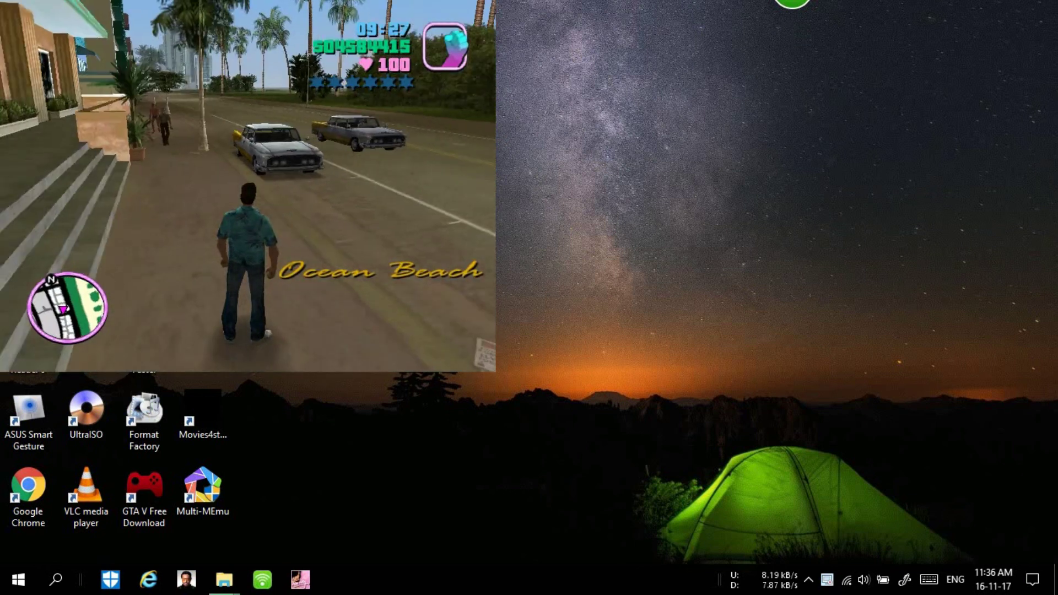
# Pause the game and quit it, confirming that unsaved progress is discarded.
pyautogui.press('Escape')
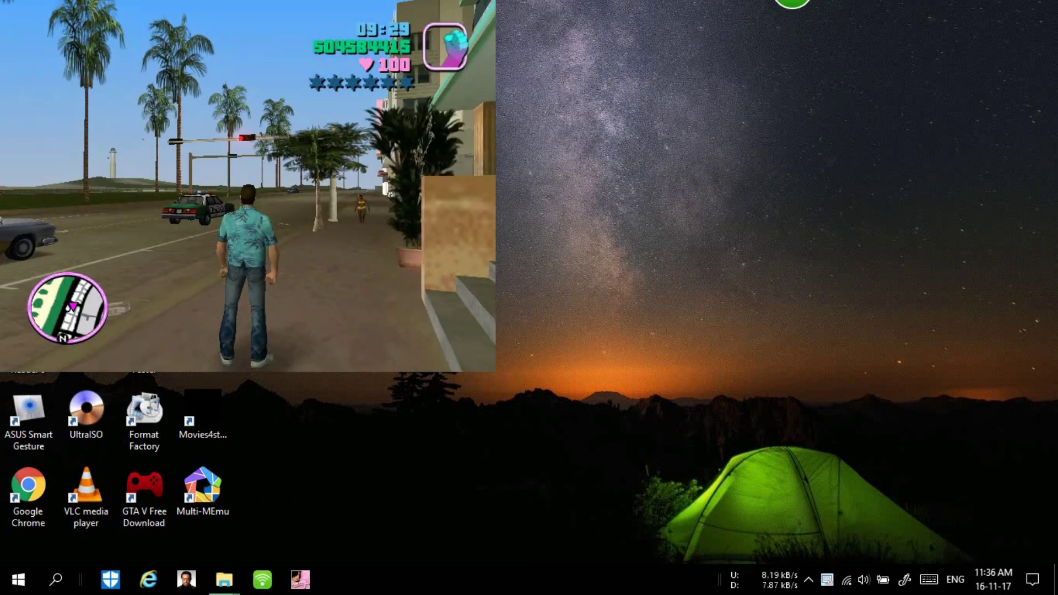
pyautogui.click(241, 267)
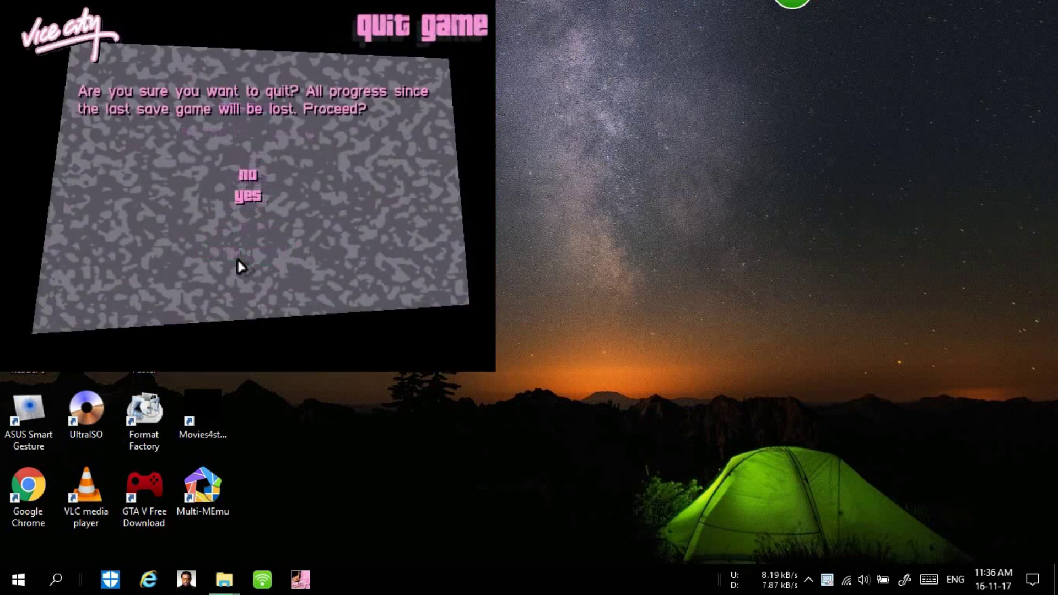
pyautogui.click(243, 209)
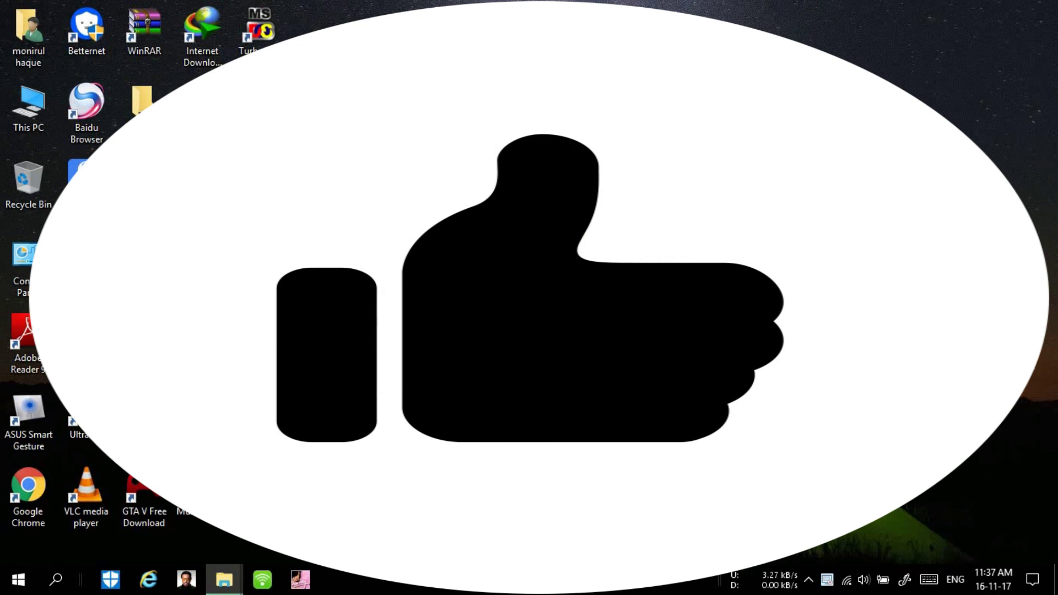
pyautogui.rightClick(829, 580)
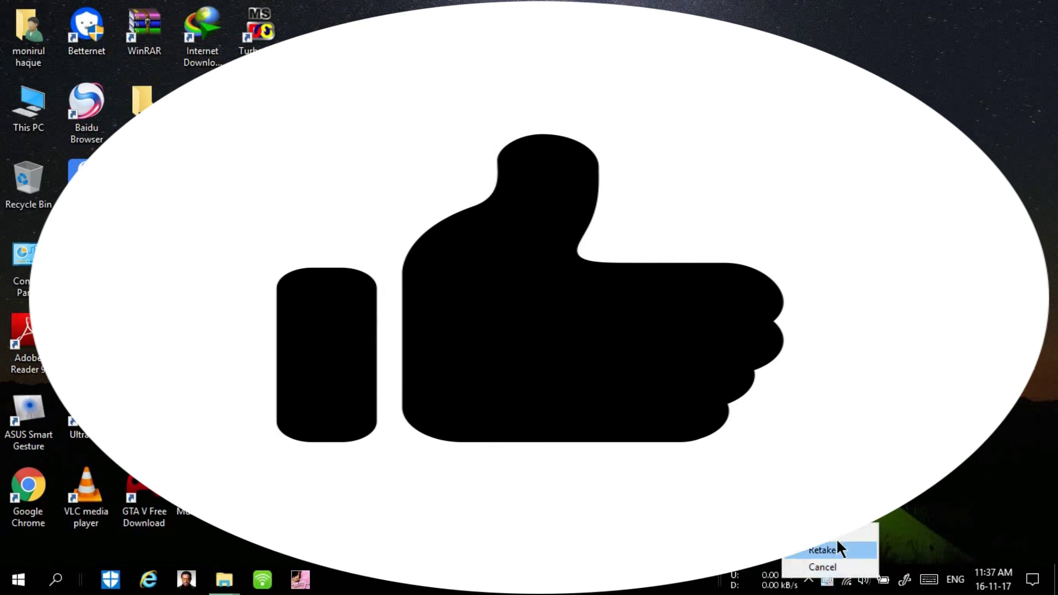